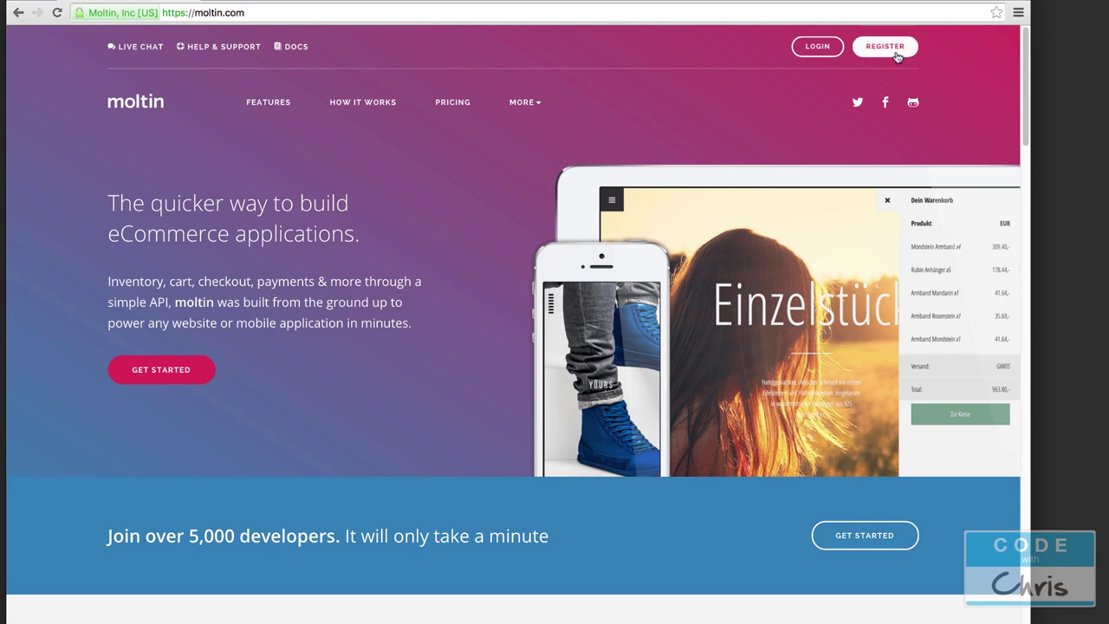
Step: Start a new store registration and enter the account holder's name and e-mail address
{"action": "left_click", "coordinate": [897, 50]}
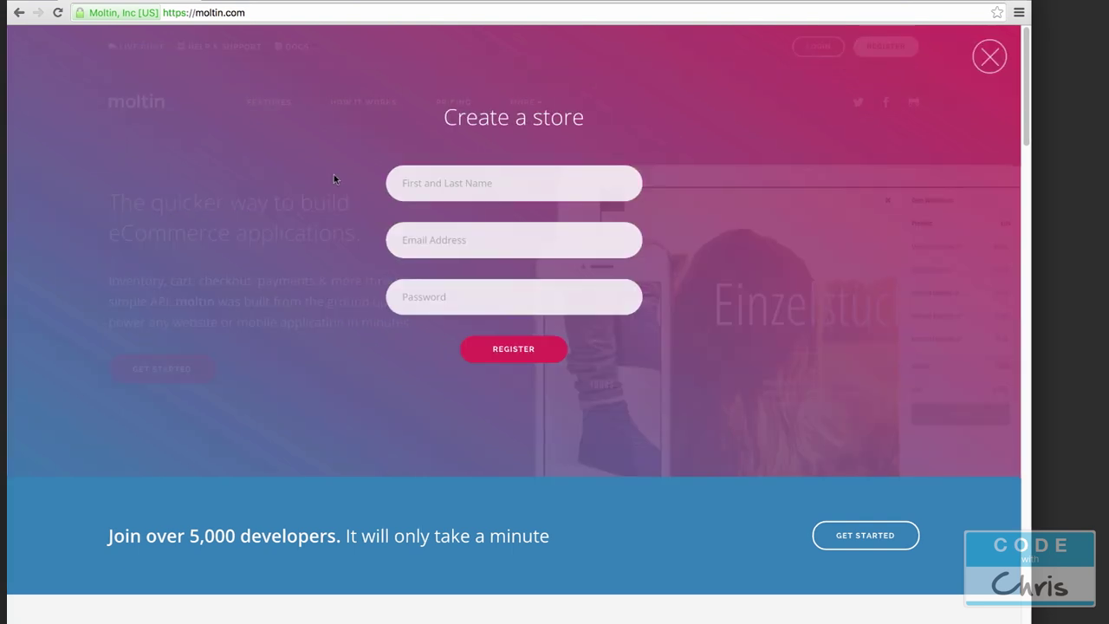
{"action": "left_click", "coordinate": [407, 182]}
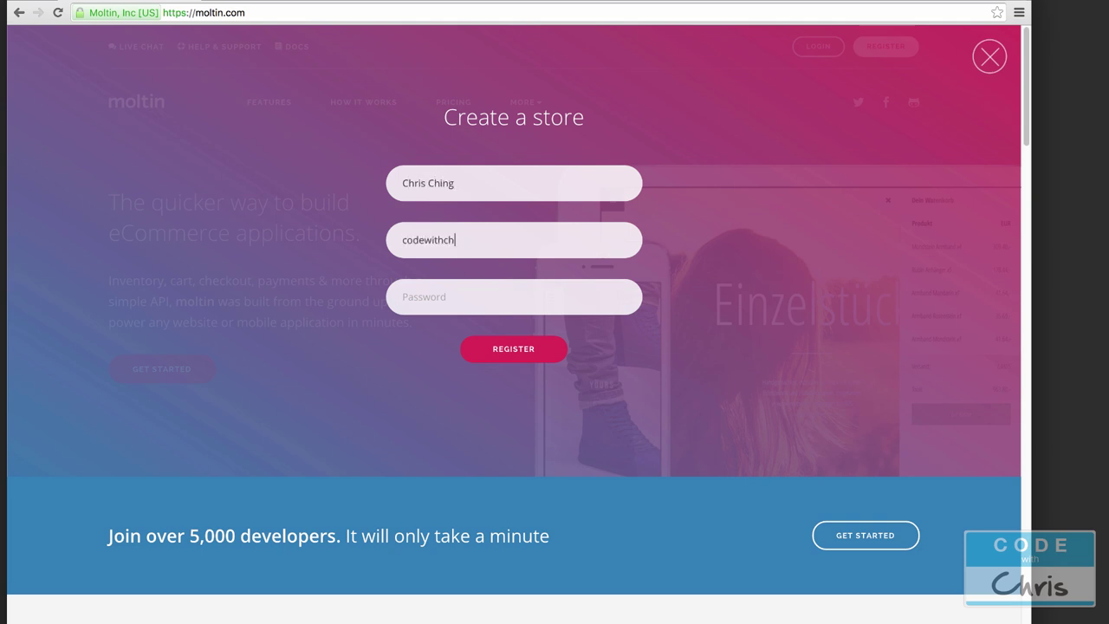
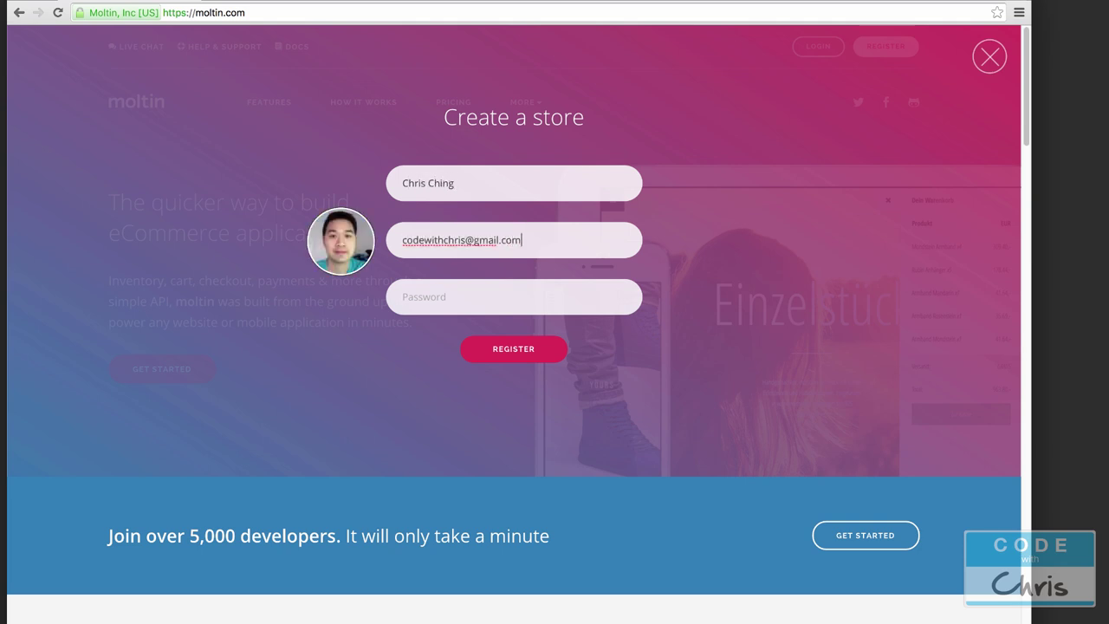
Step: Enter the account password, register the store, and skip the optional company details
{"action": "key", "text": "Tab"}
{"action": "type", "text": "•••••"}
{"action": "left_click", "coordinate": [534, 359]}
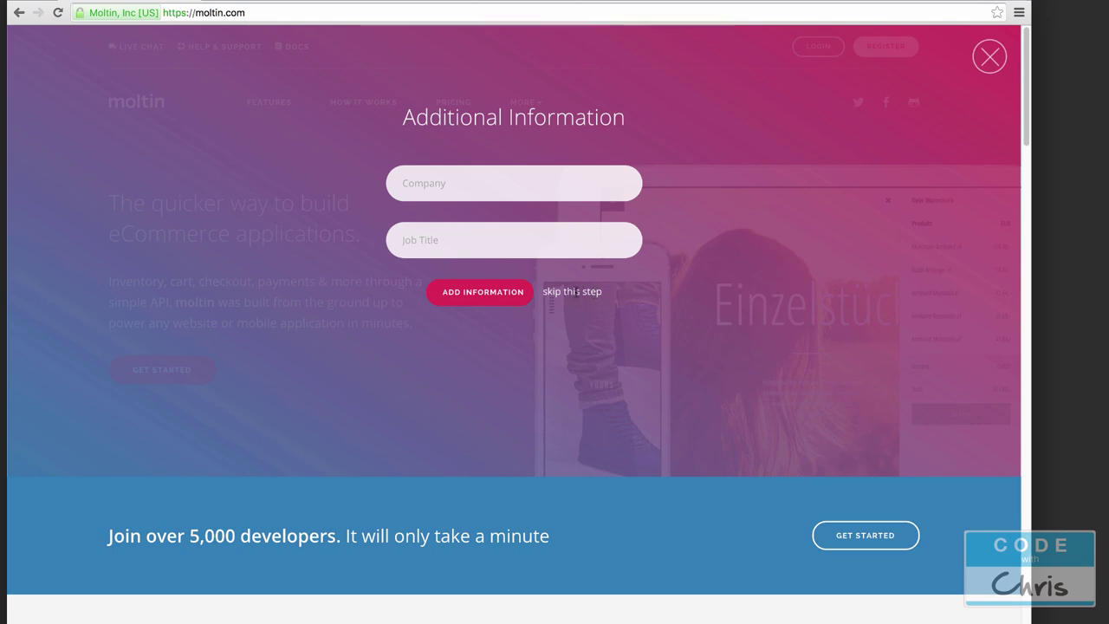
{"action": "left_click", "coordinate": [573, 292]}
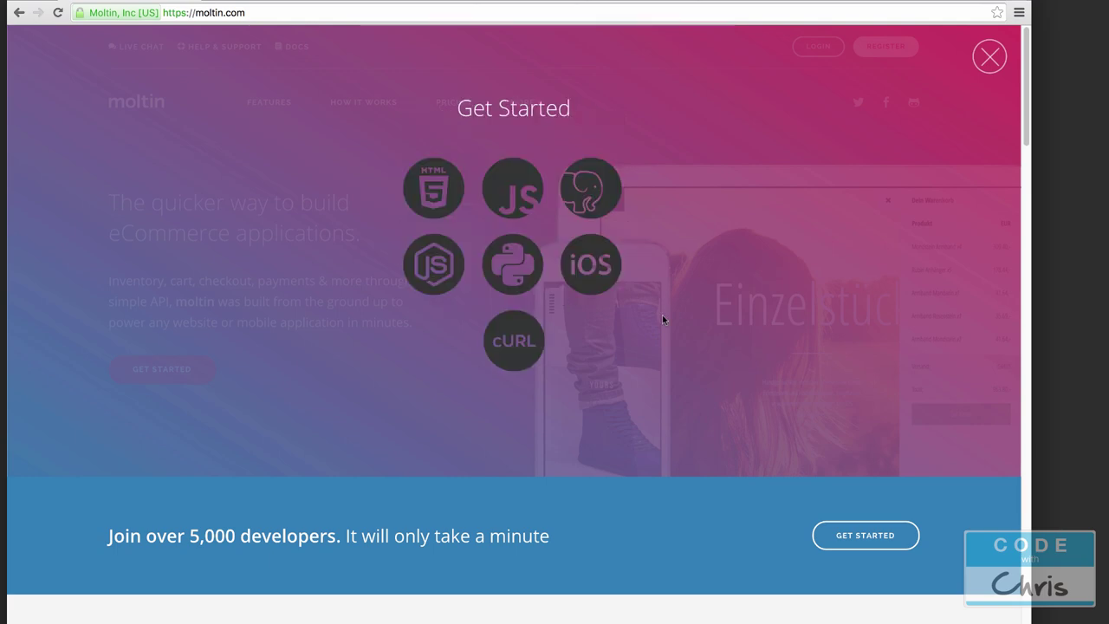
Step: Choose iOS, read through the Swift Getting Started guide, and show the My Account options
{"action": "left_click", "coordinate": [596, 277]}
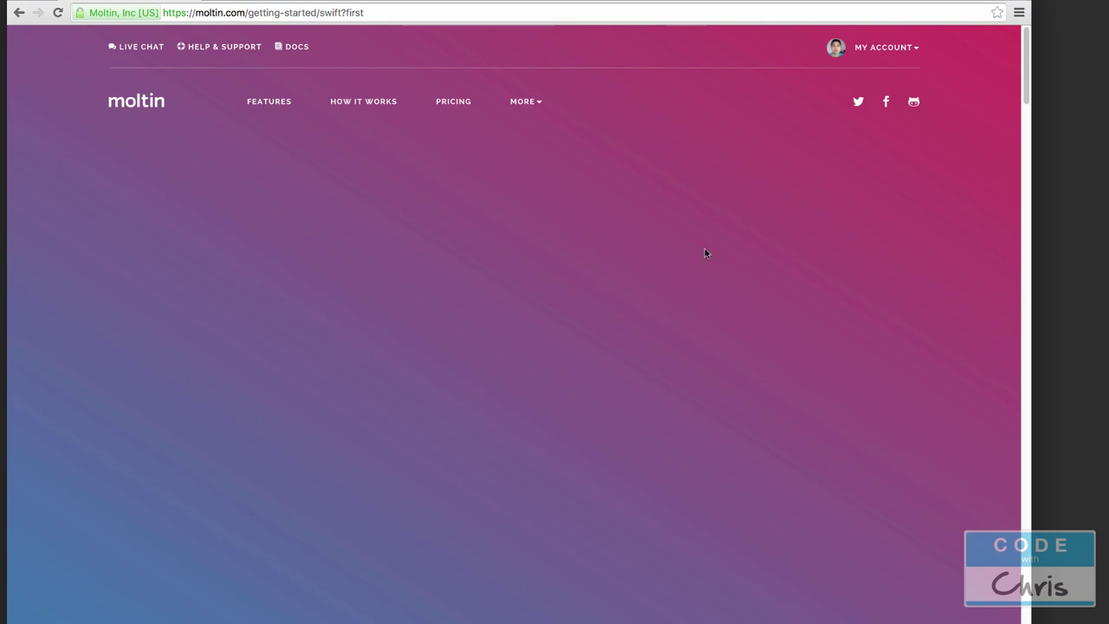
{"action": "scroll", "coordinate": [700, 242], "scroll_direction": "down", "scroll_amount": 10}
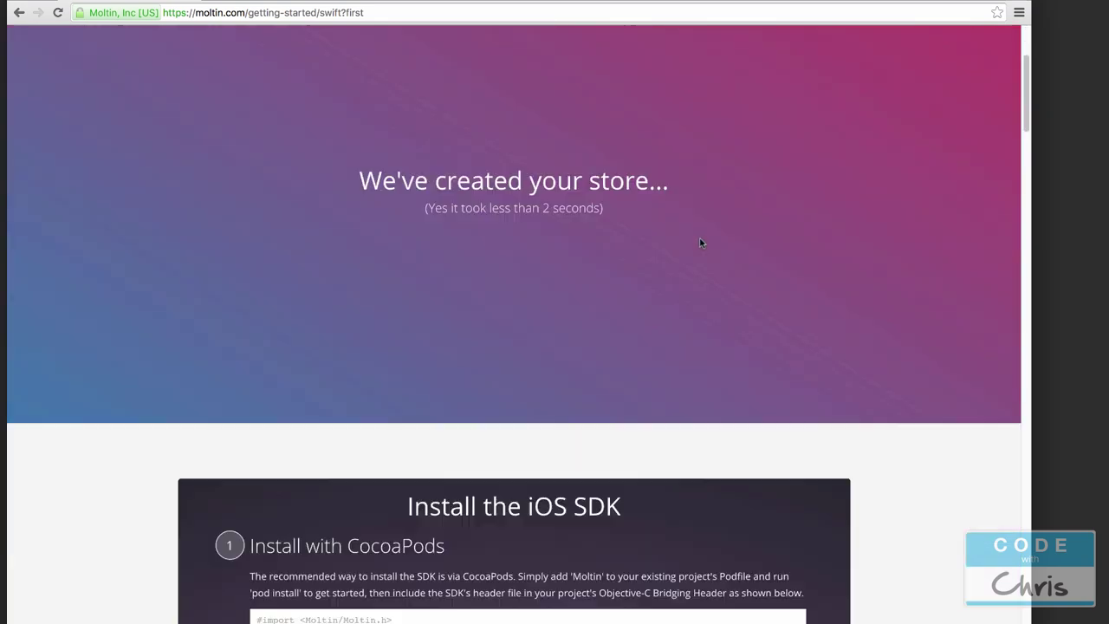
{"action": "scroll", "coordinate": [702, 240], "scroll_direction": "up", "scroll_amount": 1}
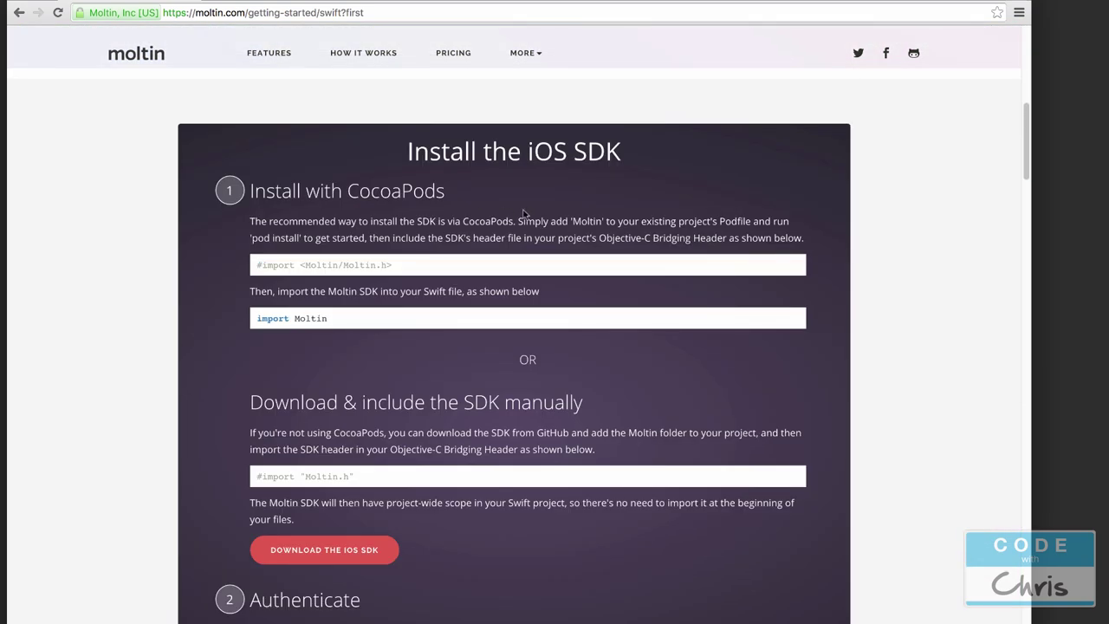
{"action": "scroll", "coordinate": [556, 260], "scroll_direction": "down", "scroll_amount": 5}
{"action": "scroll", "coordinate": [556, 263], "scroll_direction": "down", "scroll_amount": 15}
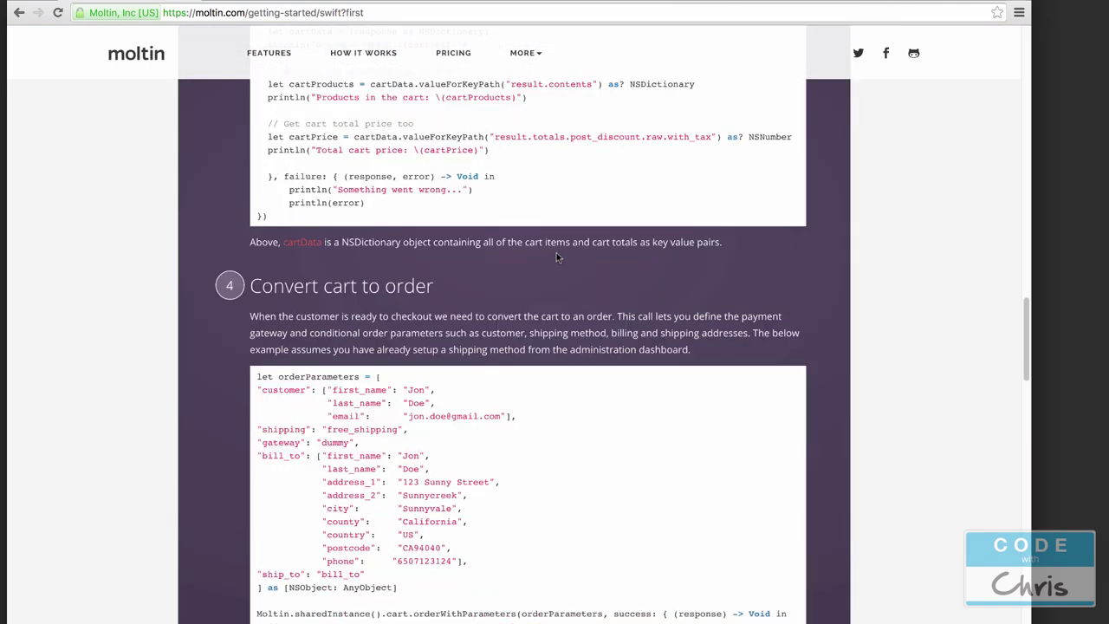
{"action": "scroll", "coordinate": [556, 252], "scroll_direction": "down", "scroll_amount": 15}
{"action": "scroll", "coordinate": [594, 247], "scroll_direction": "up", "scroll_amount": 20}
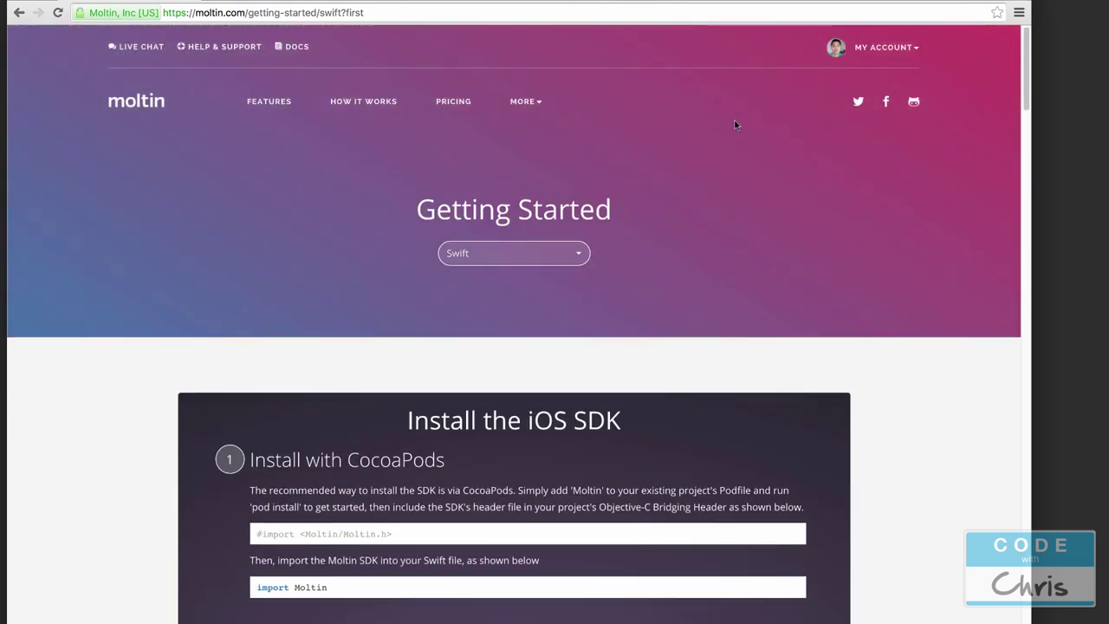
{"action": "left_click", "coordinate": [897, 48]}
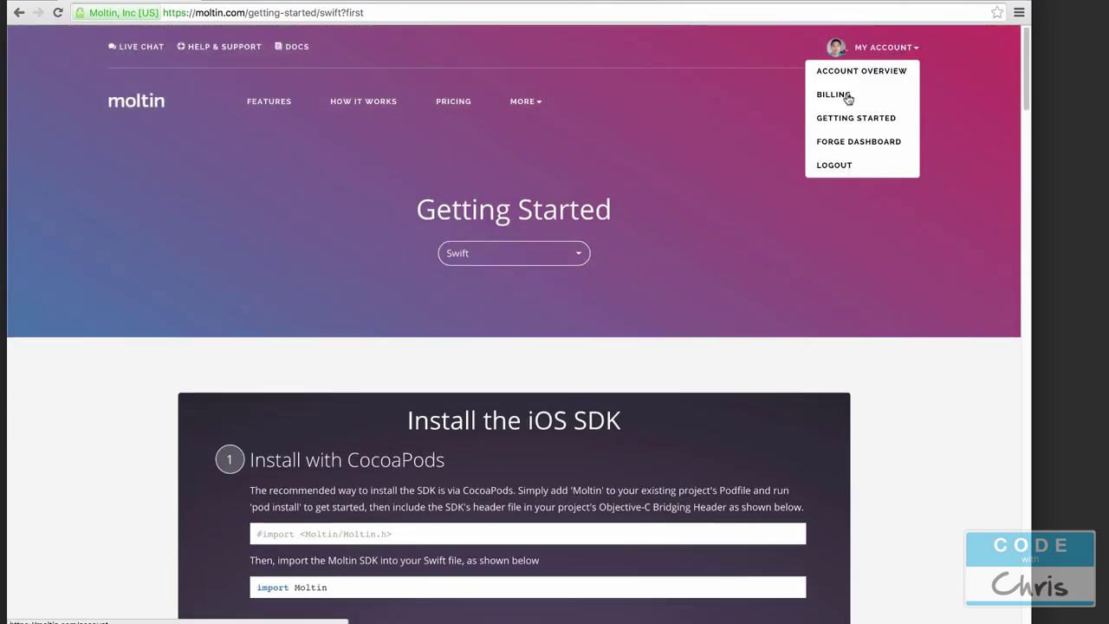
Step: Log in to the Forge dashboard with the store account's e-mail and password
{"action": "left_click", "coordinate": [833, 144]}
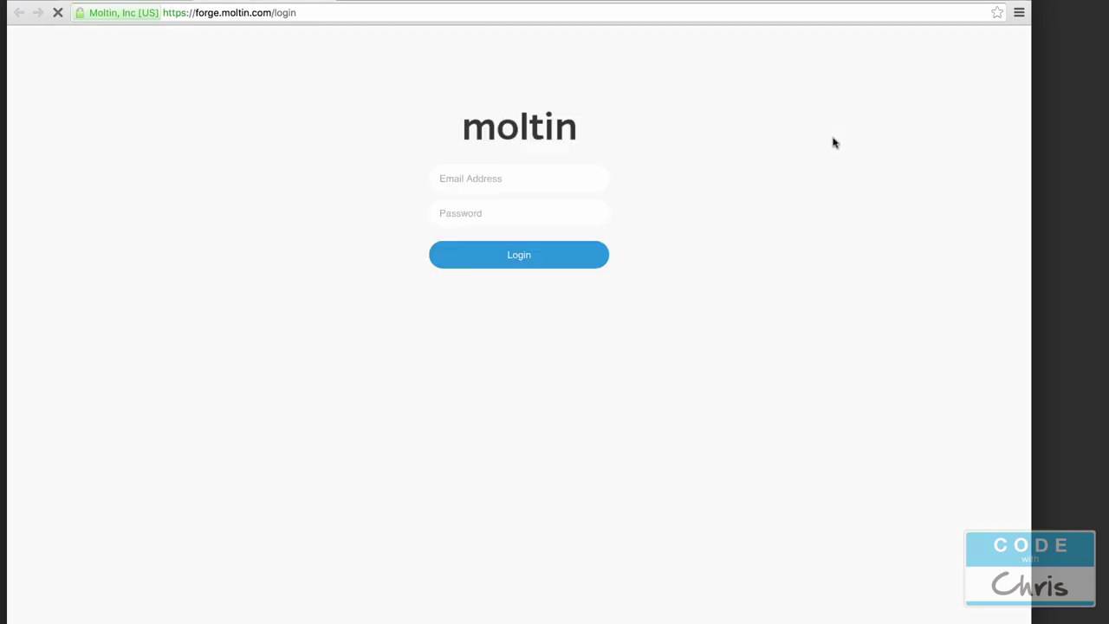
{"action": "left_click", "coordinate": [525, 183]}
{"action": "key", "text": "Tab"}
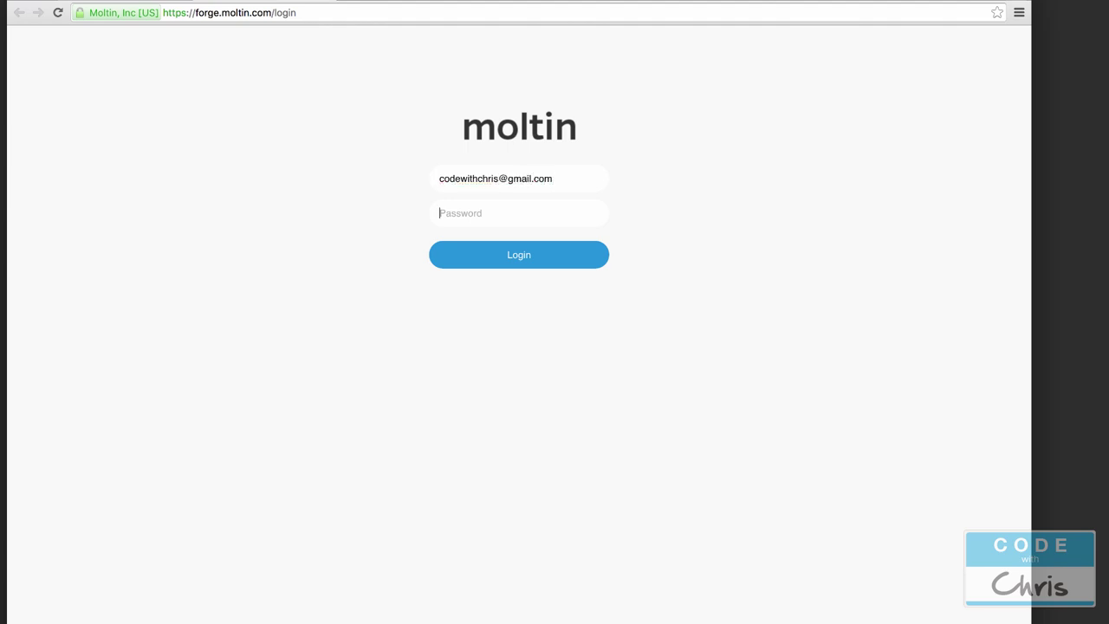
{"action": "type", "text": "•••••"}
{"action": "key", "text": "Return"}
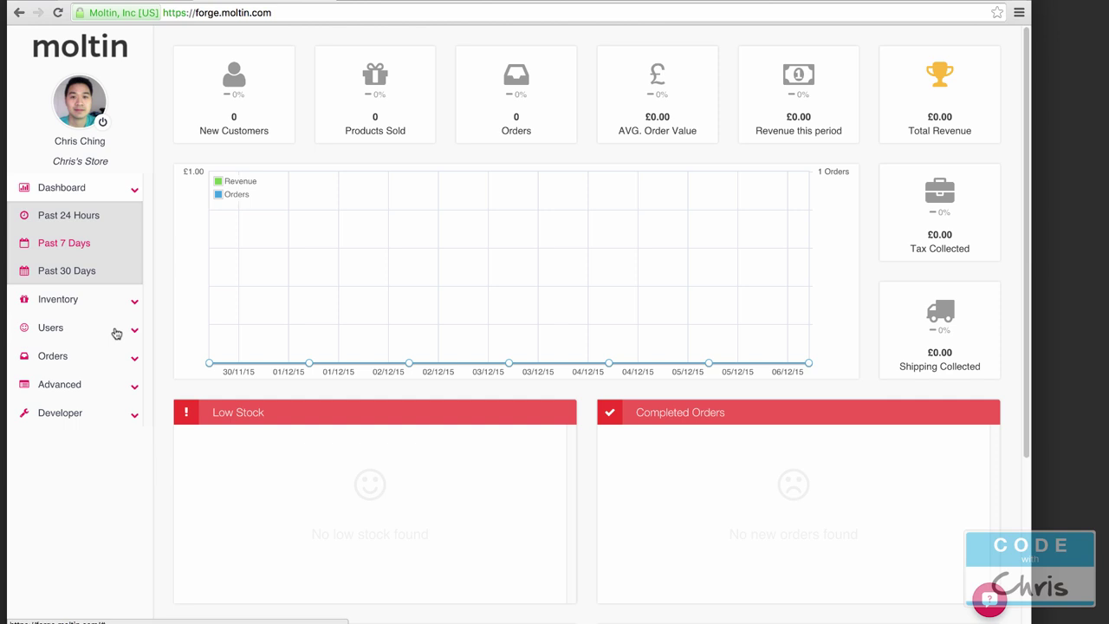
Step: Start a new currency with code USD and title US Dollar
{"action": "left_click", "coordinate": [134, 386]}
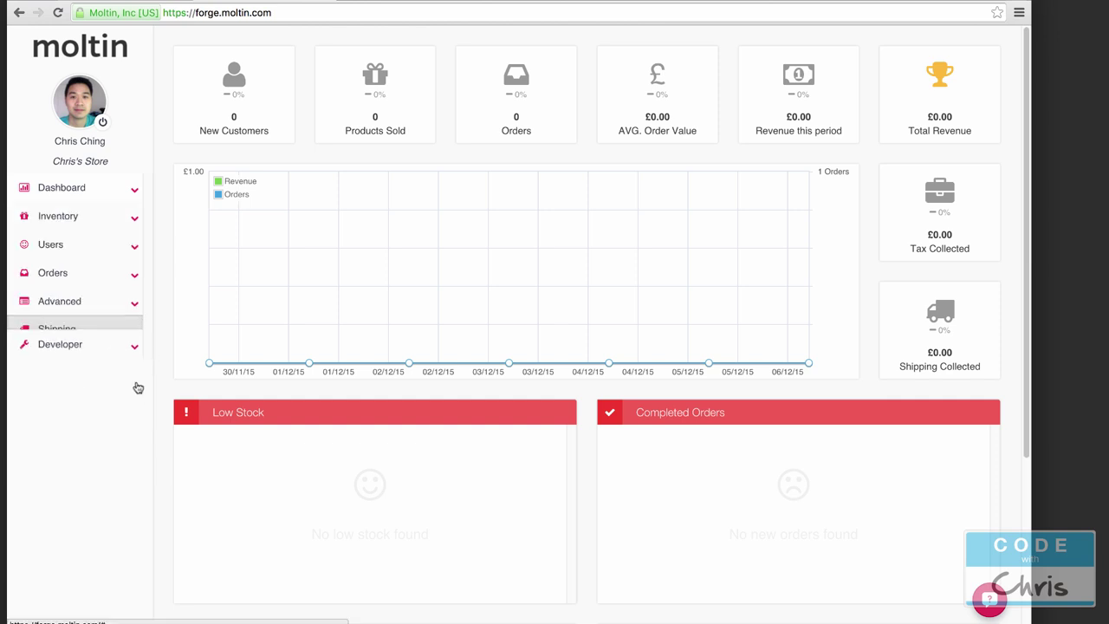
{"action": "left_click", "coordinate": [67, 385]}
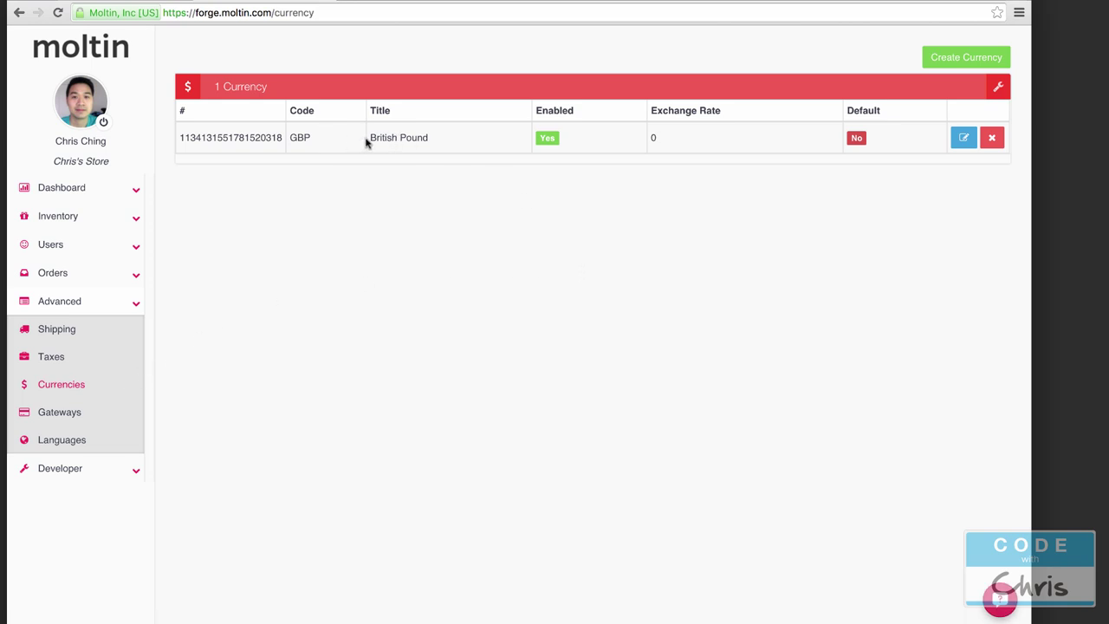
{"action": "left_click", "coordinate": [950, 55]}
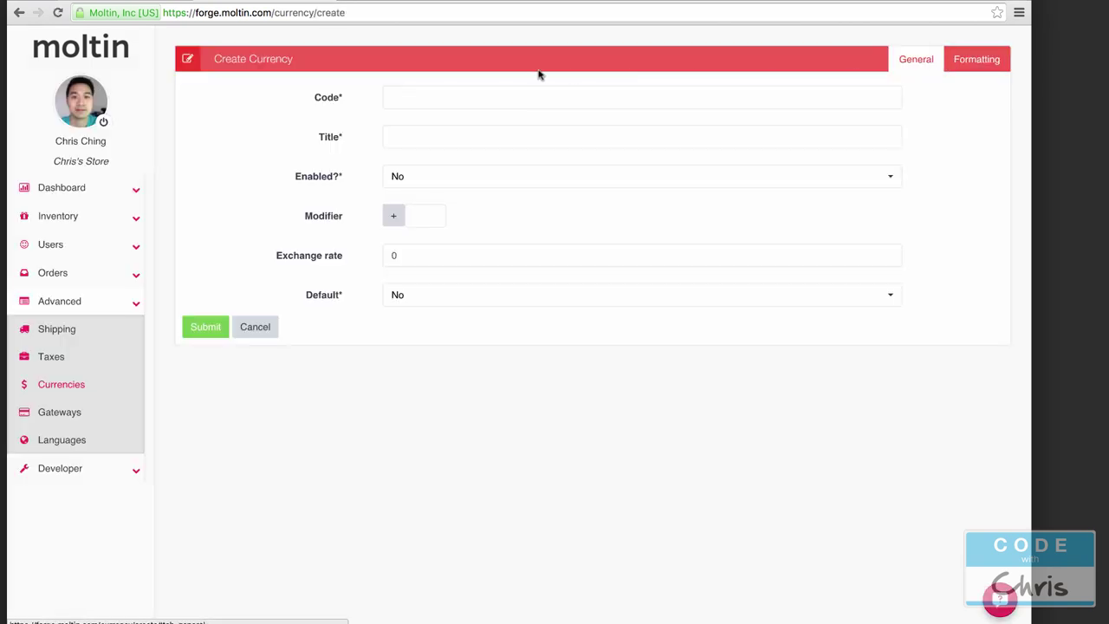
{"action": "left_click", "coordinate": [519, 90]}
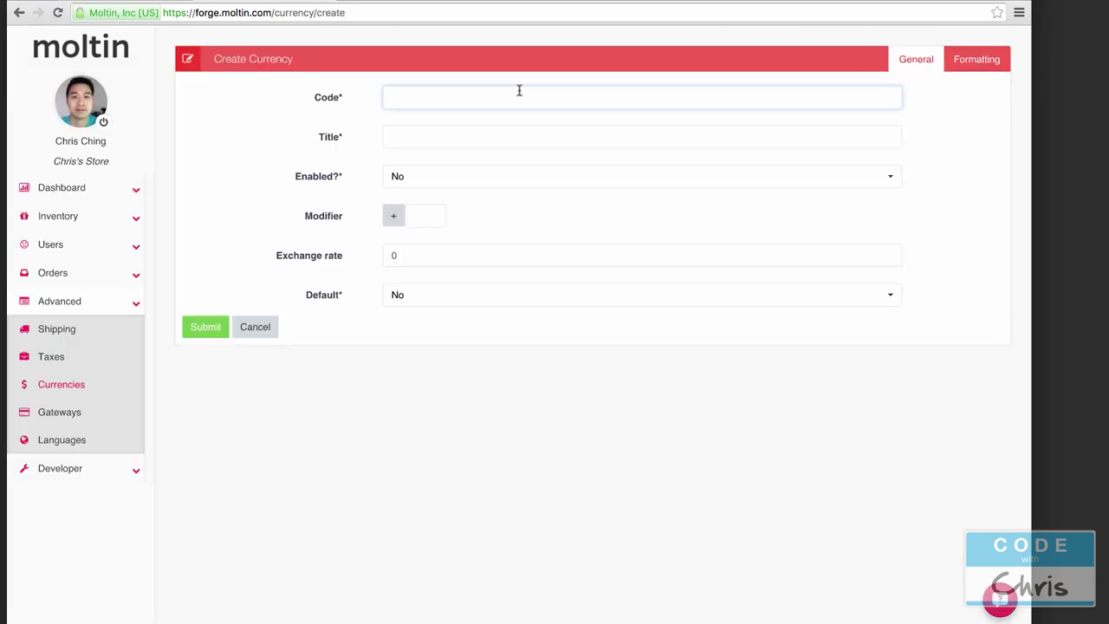
{"action": "type", "text": "USD"}
{"action": "key", "text": "Tab"}
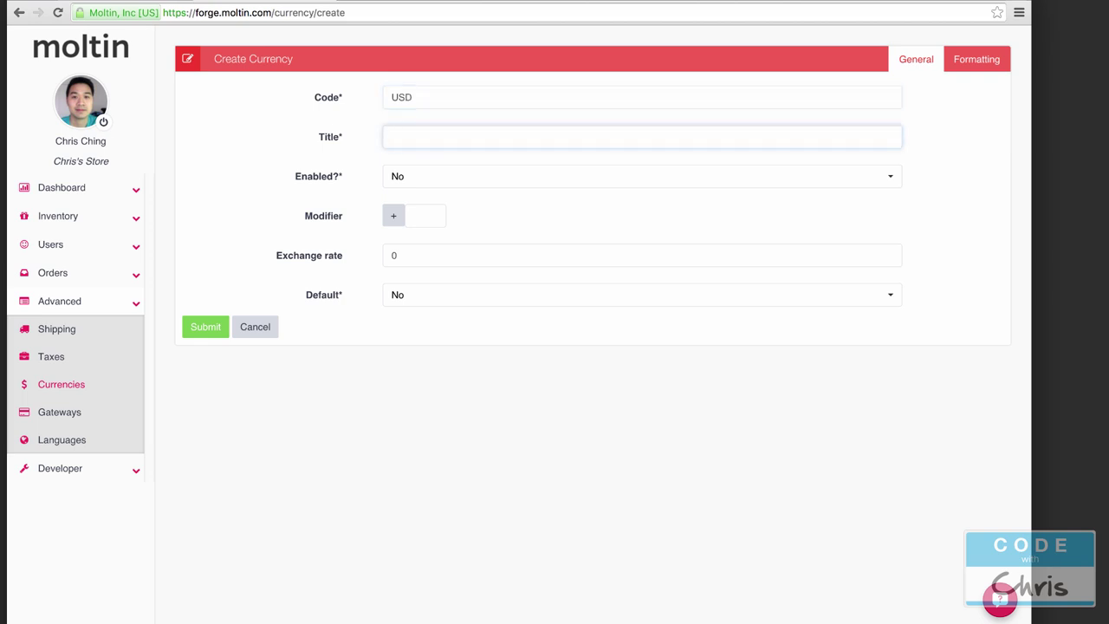
{"action": "type", "text": "USD"}
{"action": "key", "text": "BackSpace"}
{"action": "type", "text": "Dollar"}
Step: Enable the currency and set its modifier to 0, keeping the add operation
{"action": "left_click", "coordinate": [436, 180]}
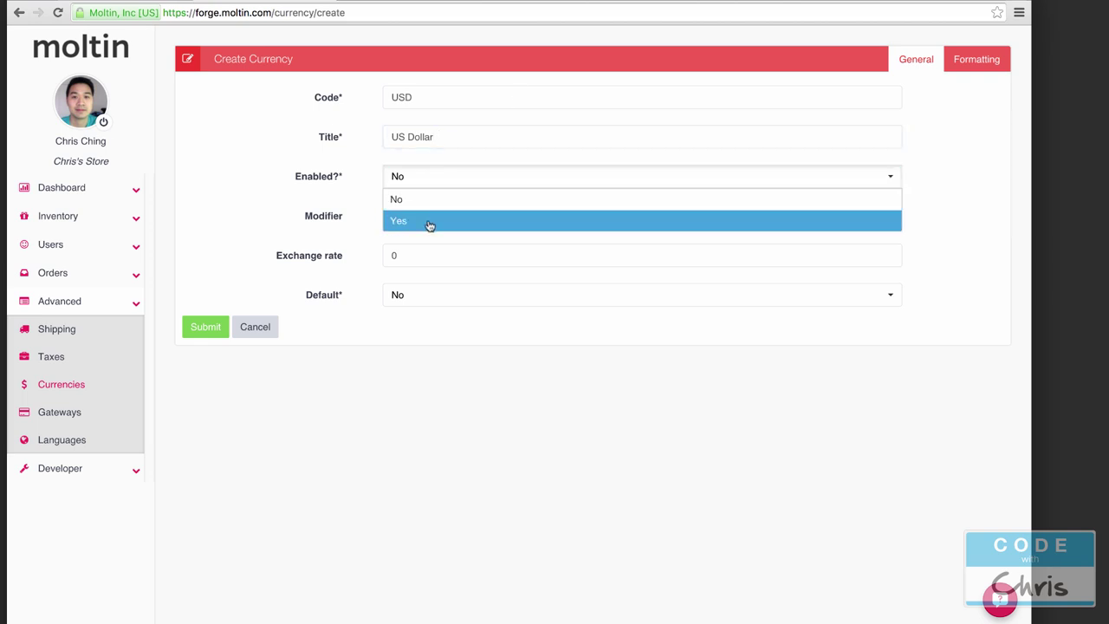
{"action": "left_click", "coordinate": [428, 219]}
{"action": "left_click", "coordinate": [426, 217]}
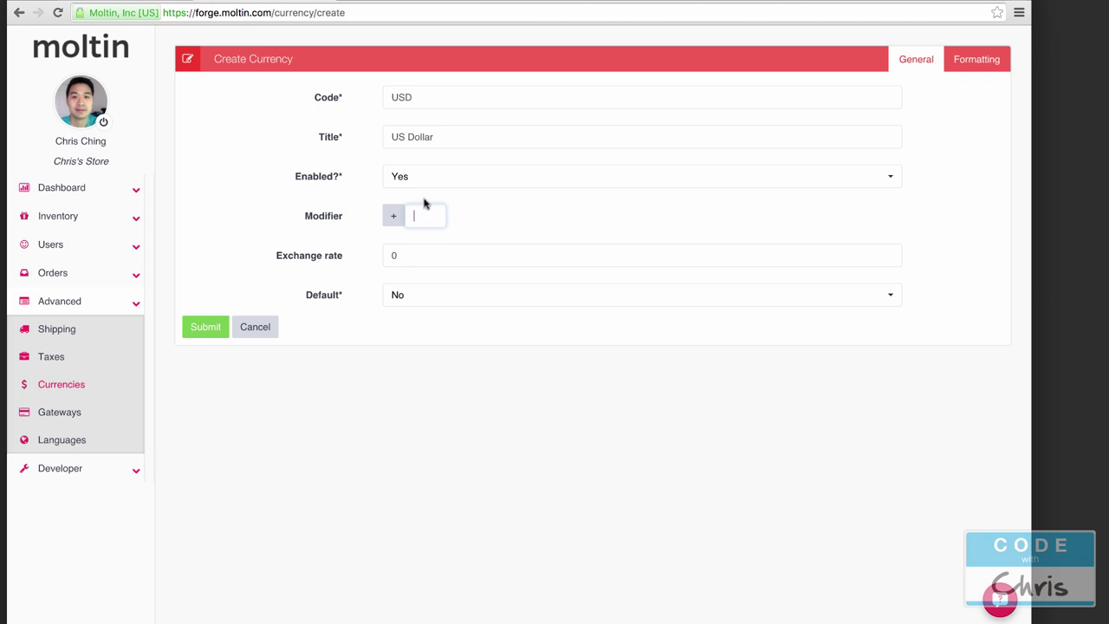
{"action": "type", "text": "0"}
{"action": "left_click", "coordinate": [525, 217]}
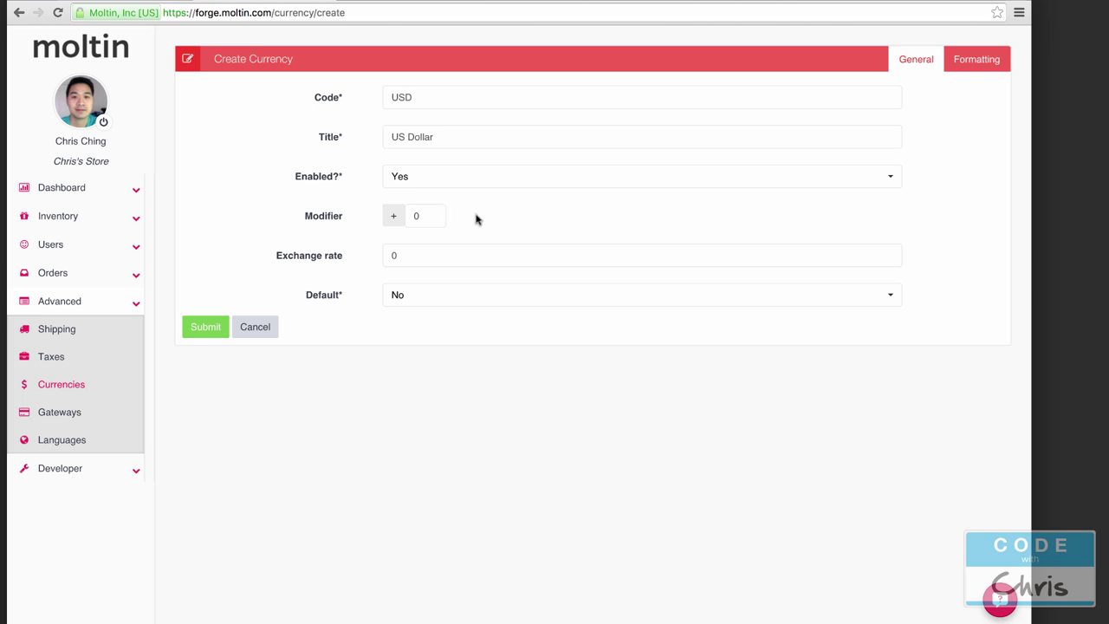
{"action": "left_click", "coordinate": [395, 223]}
{"action": "left_click", "coordinate": [396, 226]}
Step: Set exchange rate 1, make US Dollar the default currency, and submit
{"action": "left_click", "coordinate": [442, 255]}
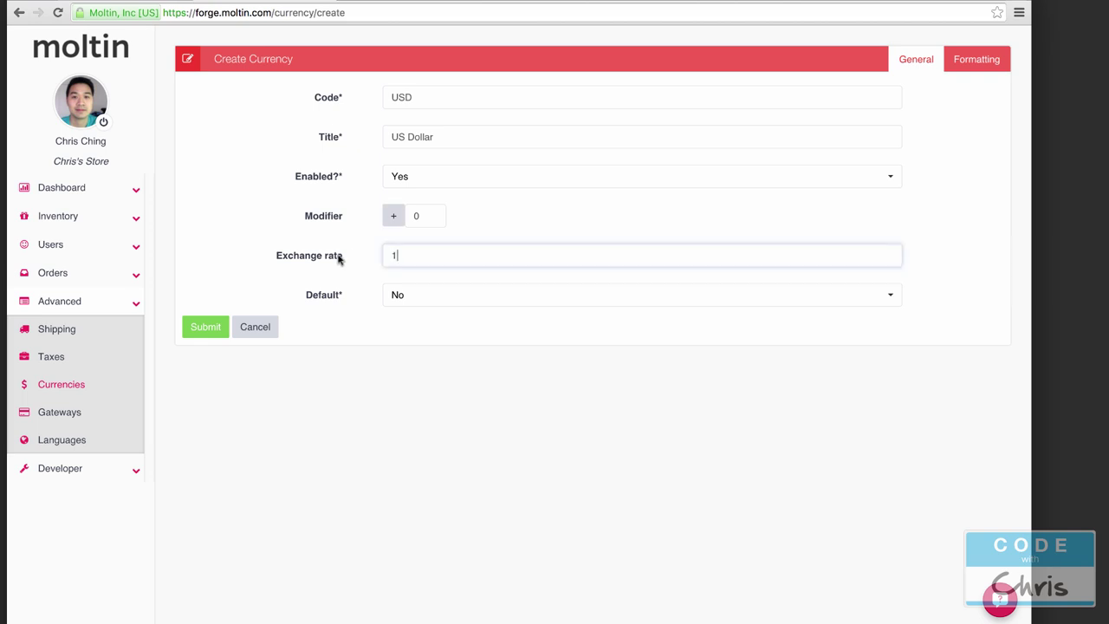
{"action": "type", "text": "1"}
{"action": "left_click", "coordinate": [448, 364]}
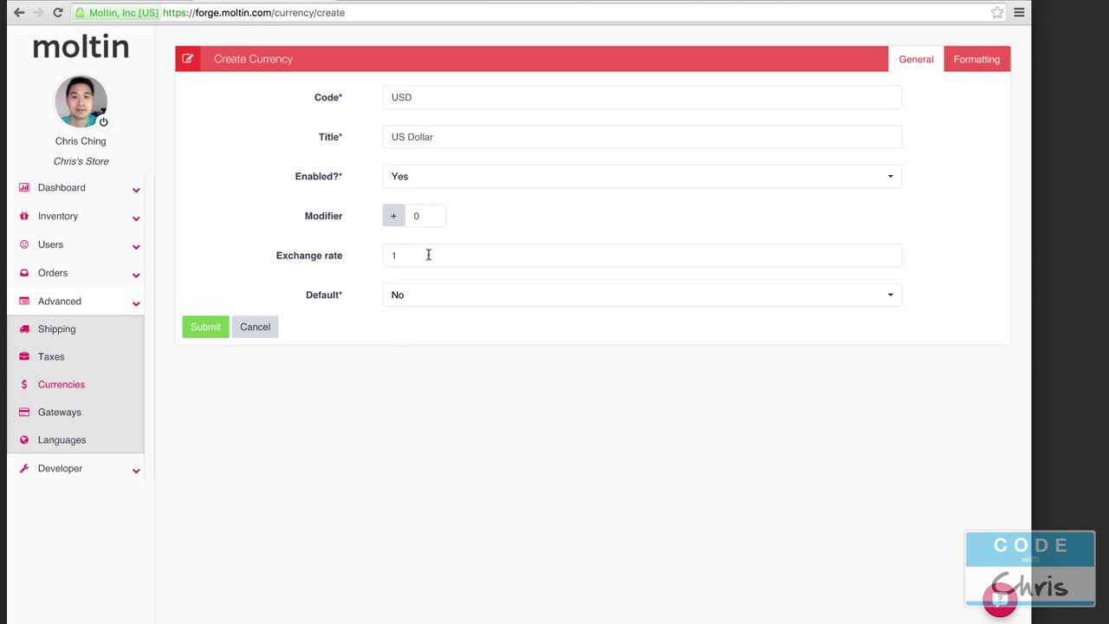
{"action": "left_click", "coordinate": [433, 297]}
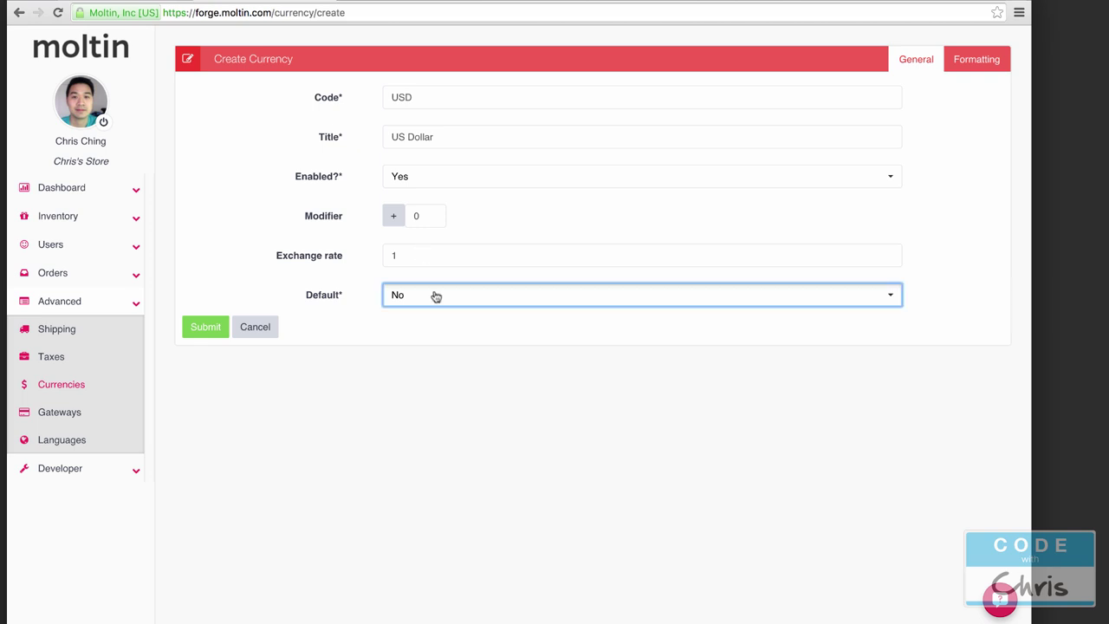
{"action": "left_click", "coordinate": [442, 338]}
{"action": "left_click", "coordinate": [472, 382]}
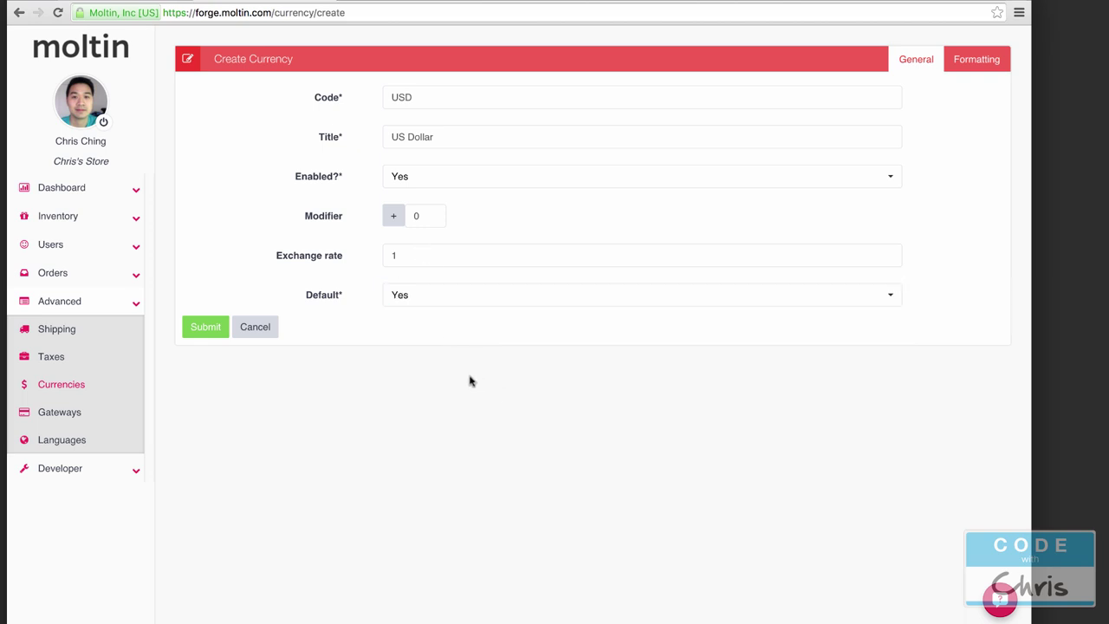
{"action": "left_click", "coordinate": [200, 333]}
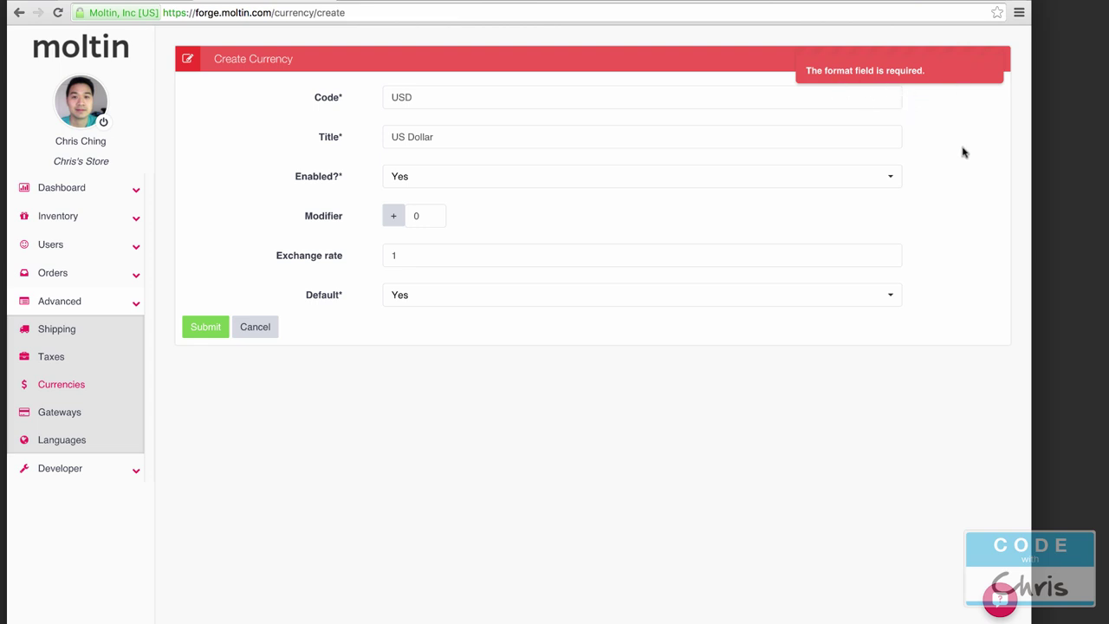
Step: Give US Dollar format ${price}, '.' decimals, ',' thousands and no rounding, then save it
{"action": "left_click", "coordinate": [990, 69]}
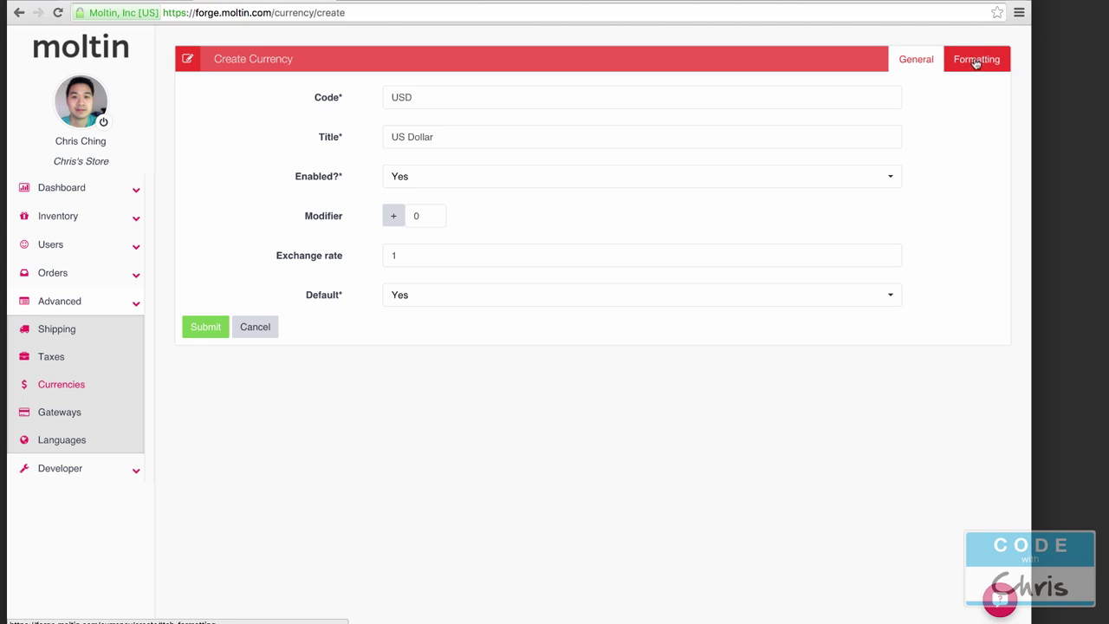
{"action": "left_click", "coordinate": [976, 62]}
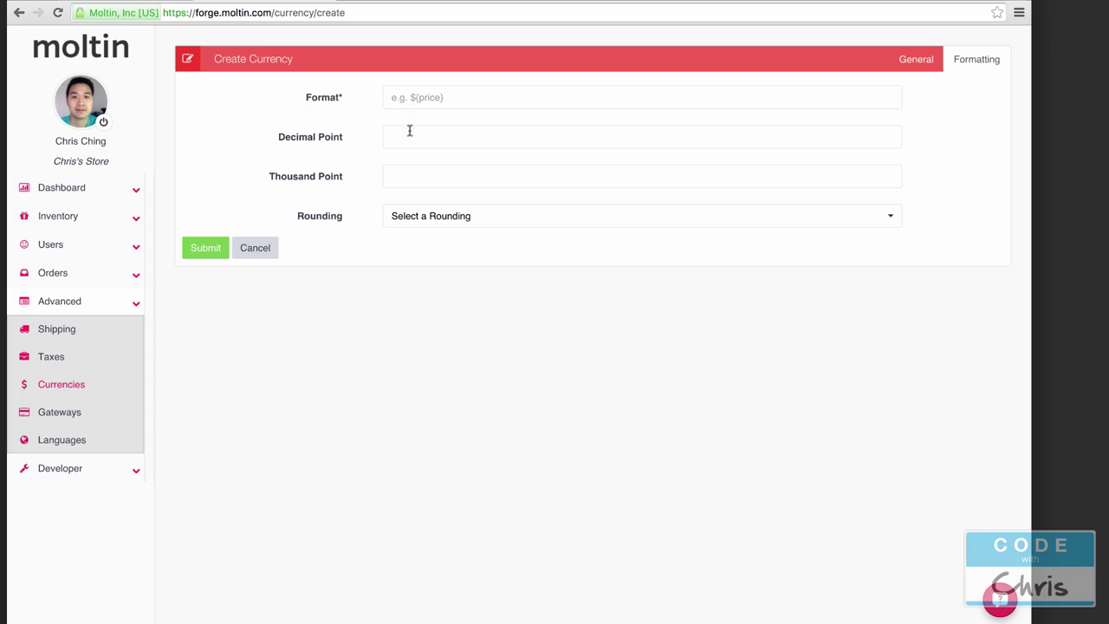
{"action": "left_click", "coordinate": [400, 90]}
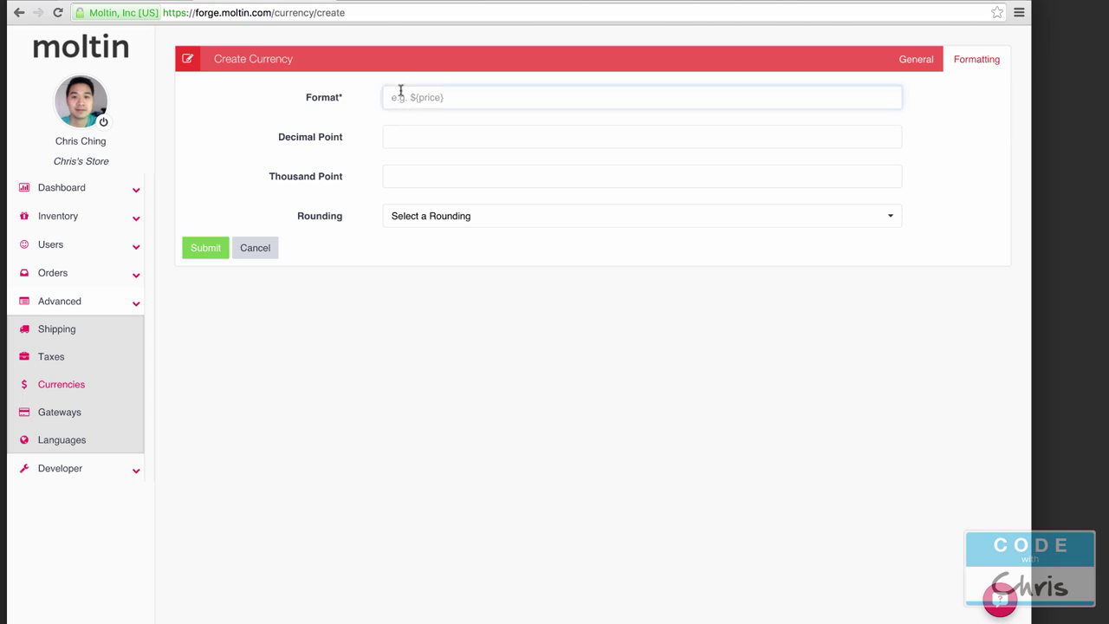
{"action": "type", "text": "${price}"}
{"action": "left_click", "coordinate": [424, 139]}
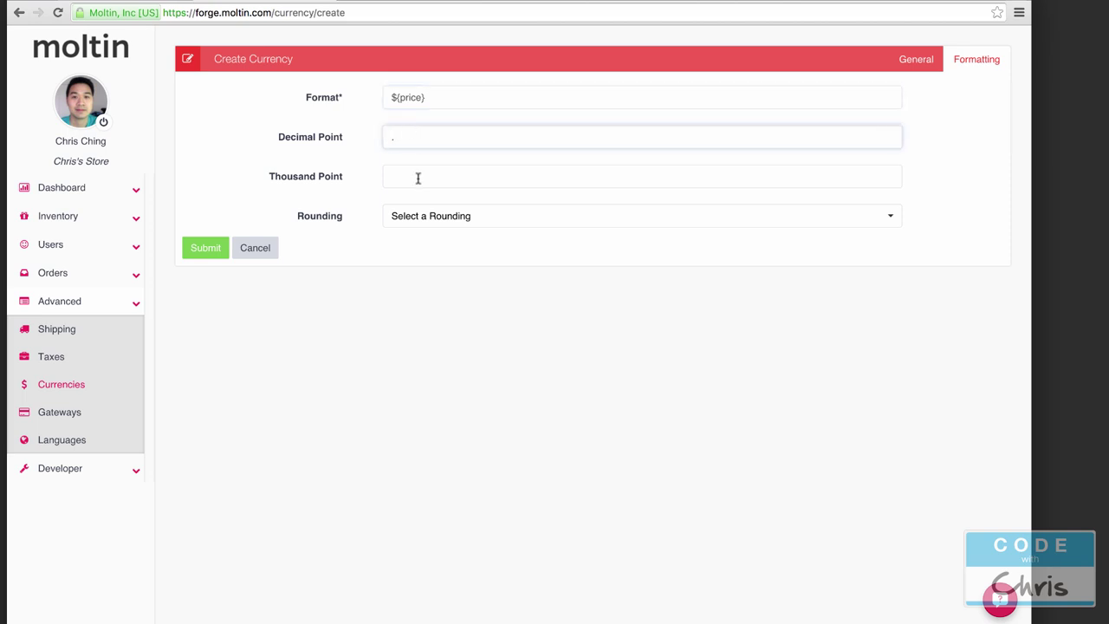
{"action": "left_click", "coordinate": [418, 175]}
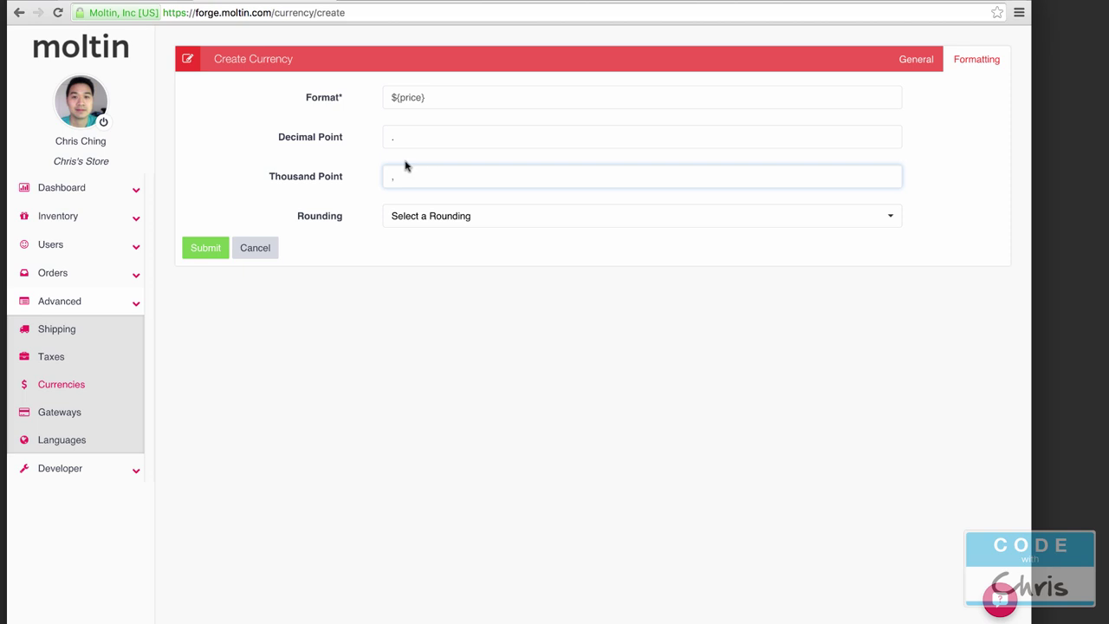
{"action": "left_click", "coordinate": [521, 218]}
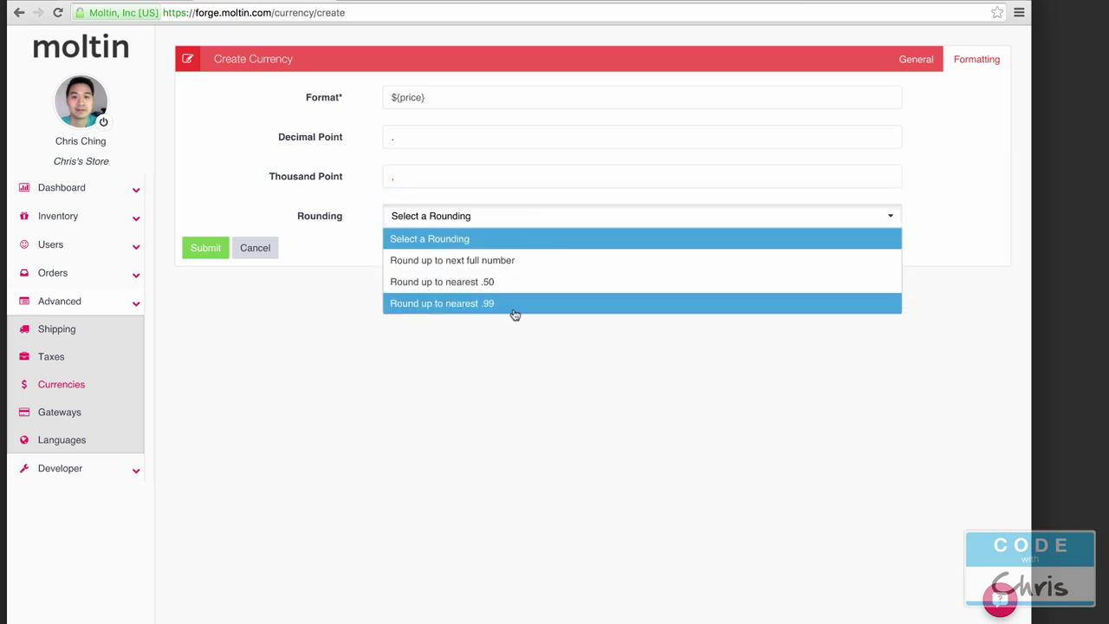
{"action": "left_click", "coordinate": [498, 382]}
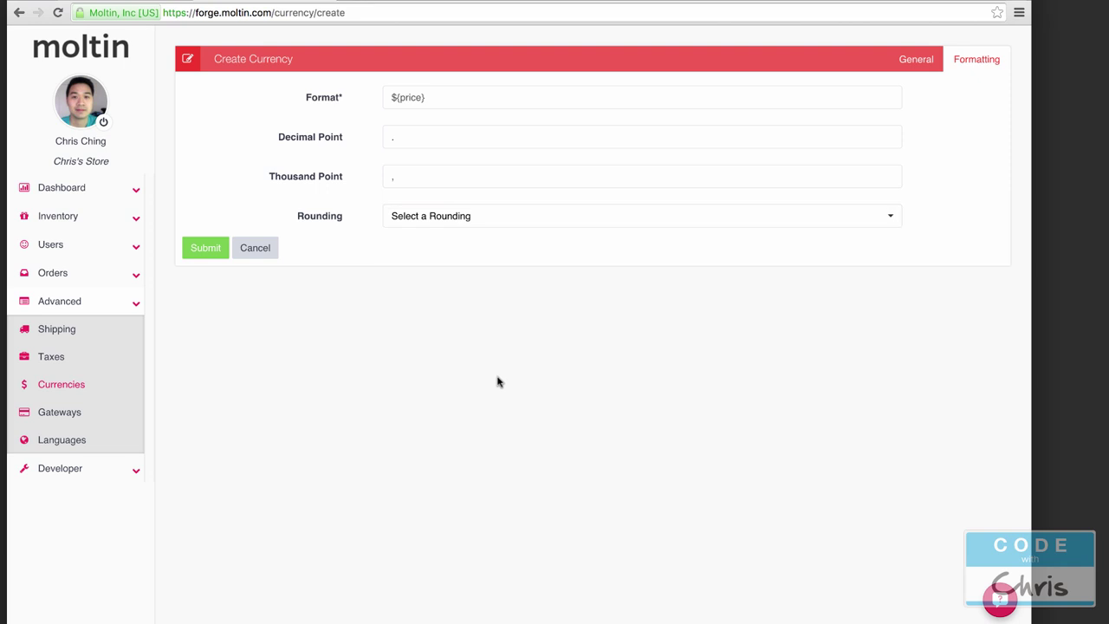
{"action": "left_click", "coordinate": [202, 252]}
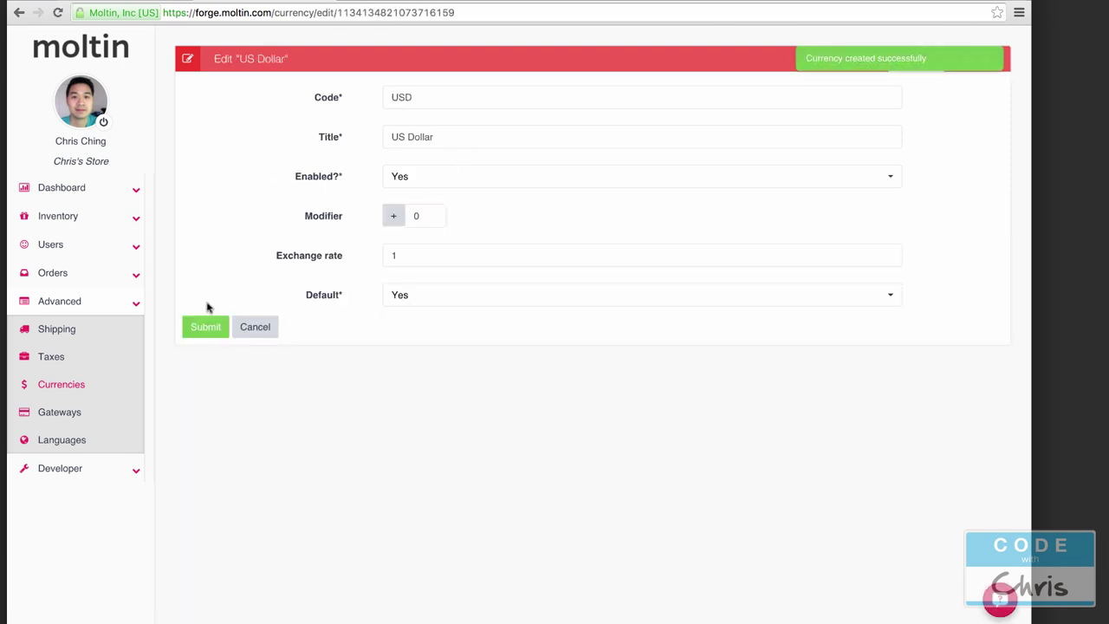
Step: Delete the British Pound (GBP) currency from the store
{"action": "left_click", "coordinate": [89, 386]}
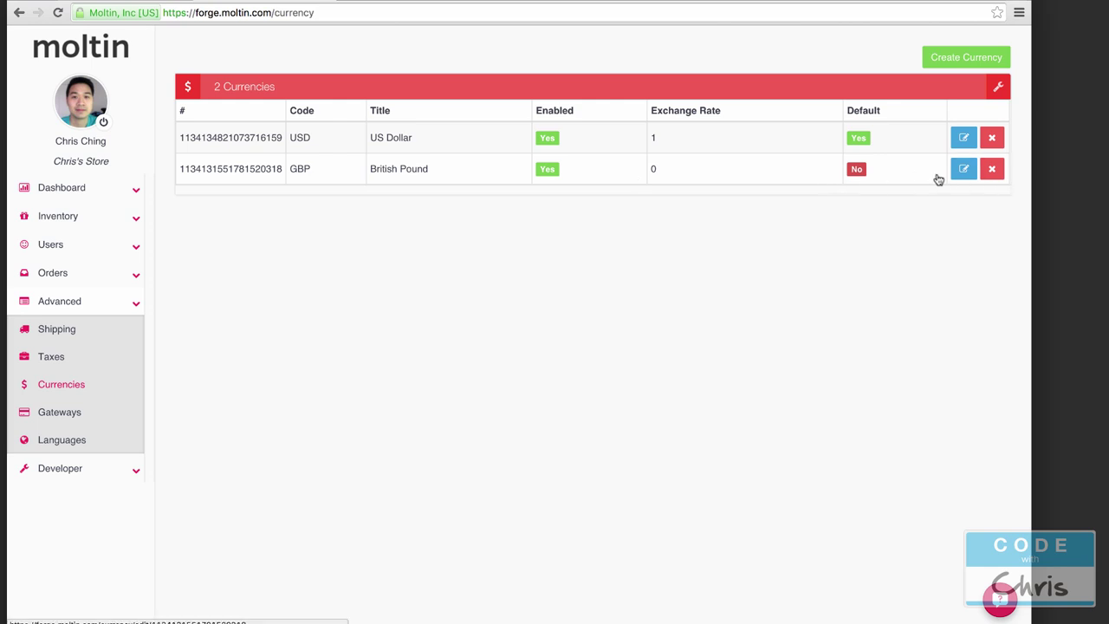
{"action": "left_click", "coordinate": [992, 172]}
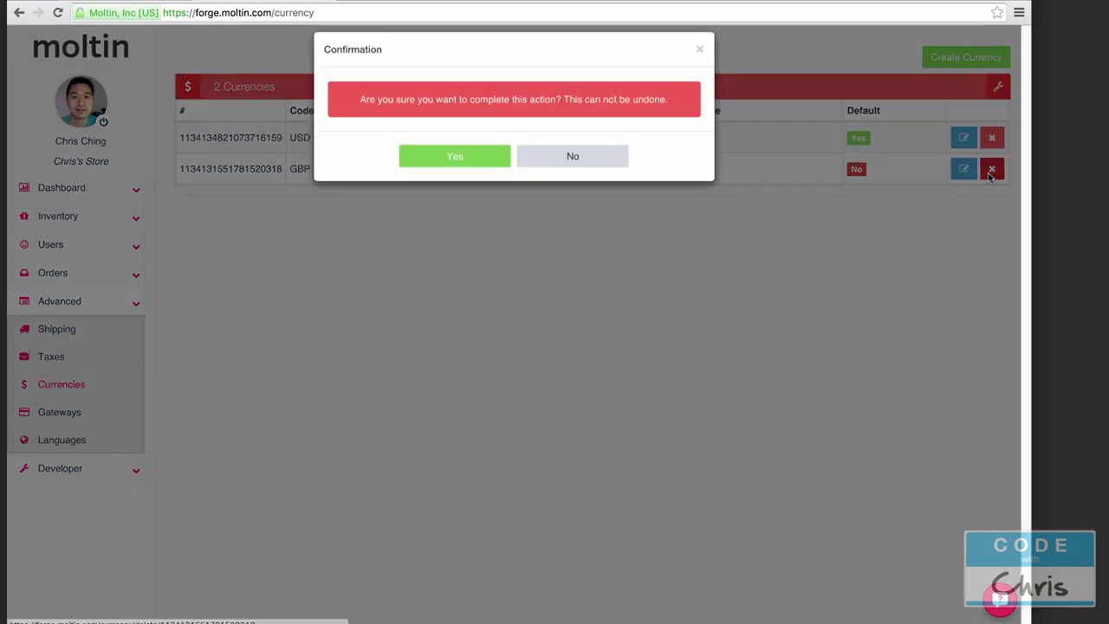
{"action": "left_click", "coordinate": [433, 171]}
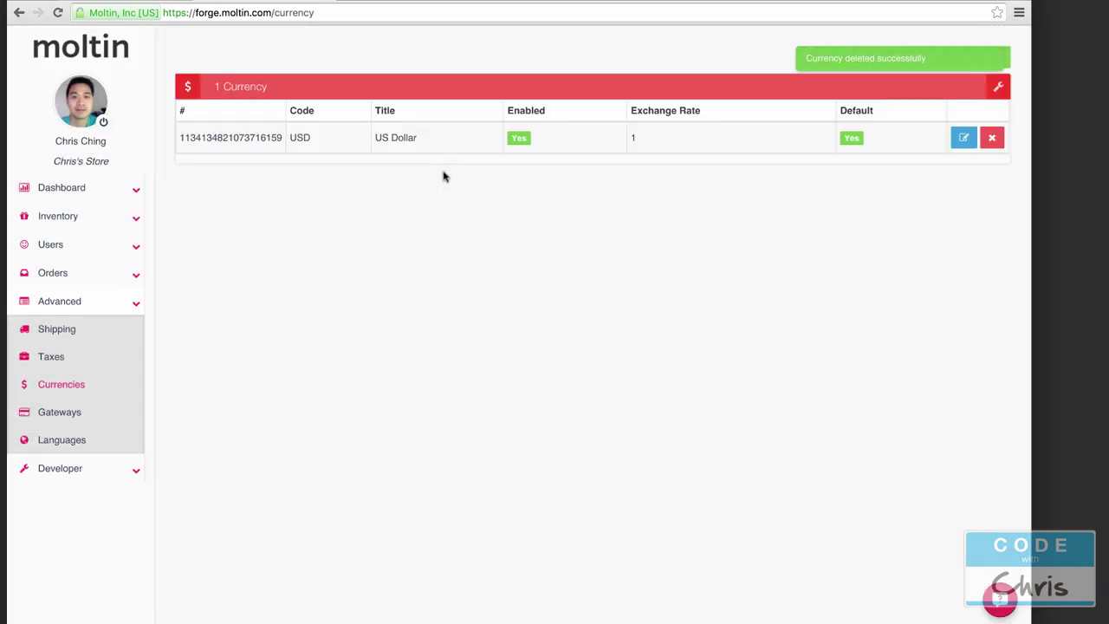
Step: Start a Draft product titled Macbook Pro, slug macbook-pro, described 'Great laptop'
{"action": "left_click", "coordinate": [136, 219]}
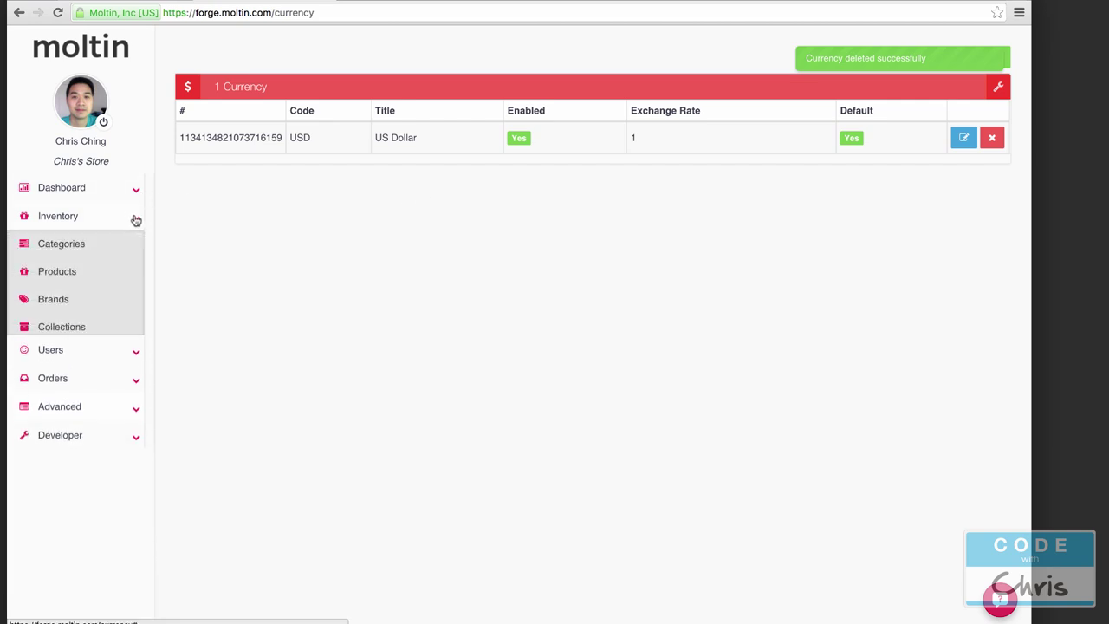
{"action": "left_click", "coordinate": [74, 274]}
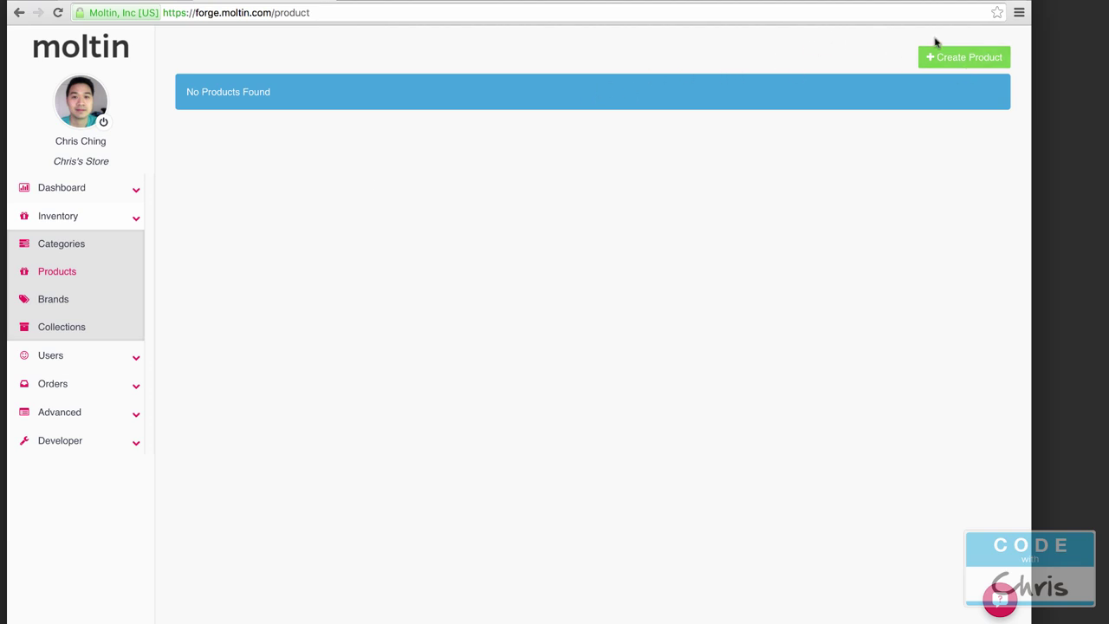
{"action": "left_click", "coordinate": [961, 59]}
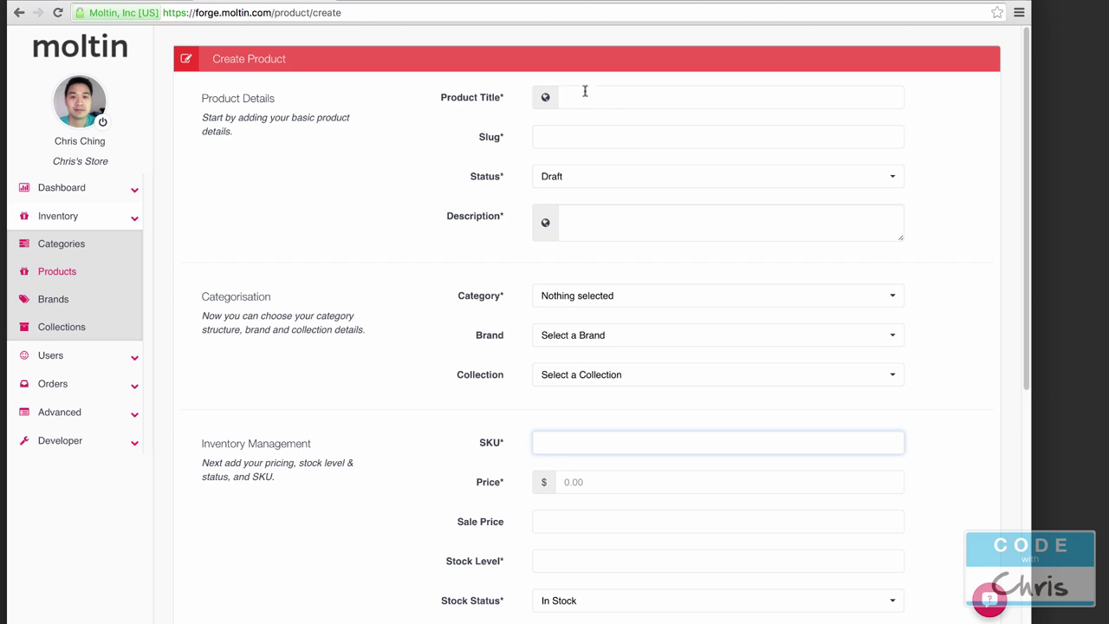
{"action": "left_click", "coordinate": [703, 96]}
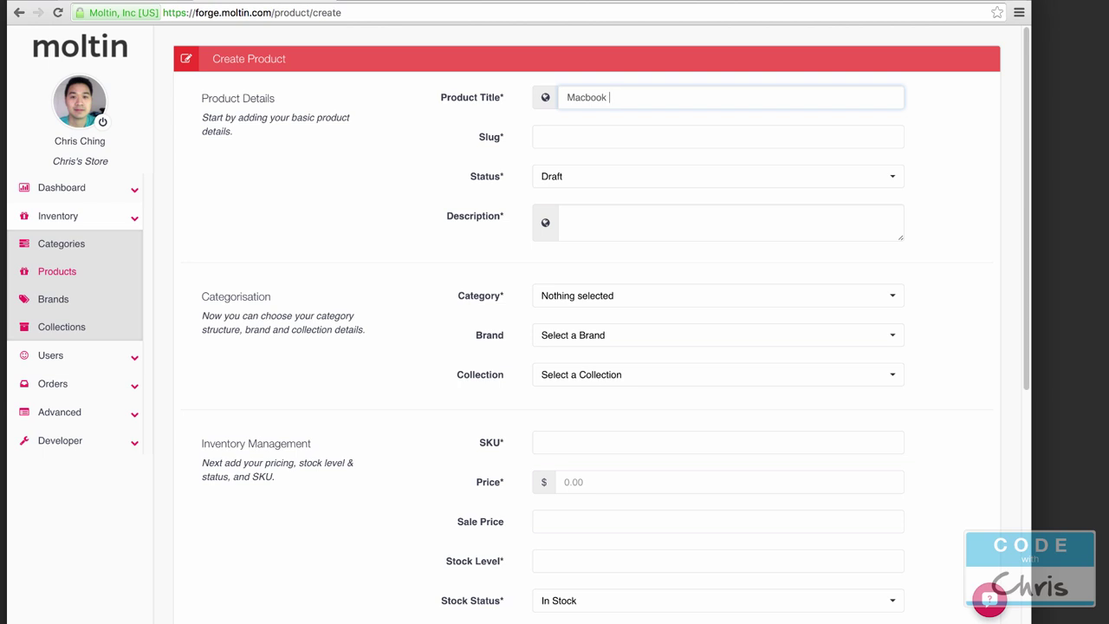
{"action": "left_click", "coordinate": [623, 137]}
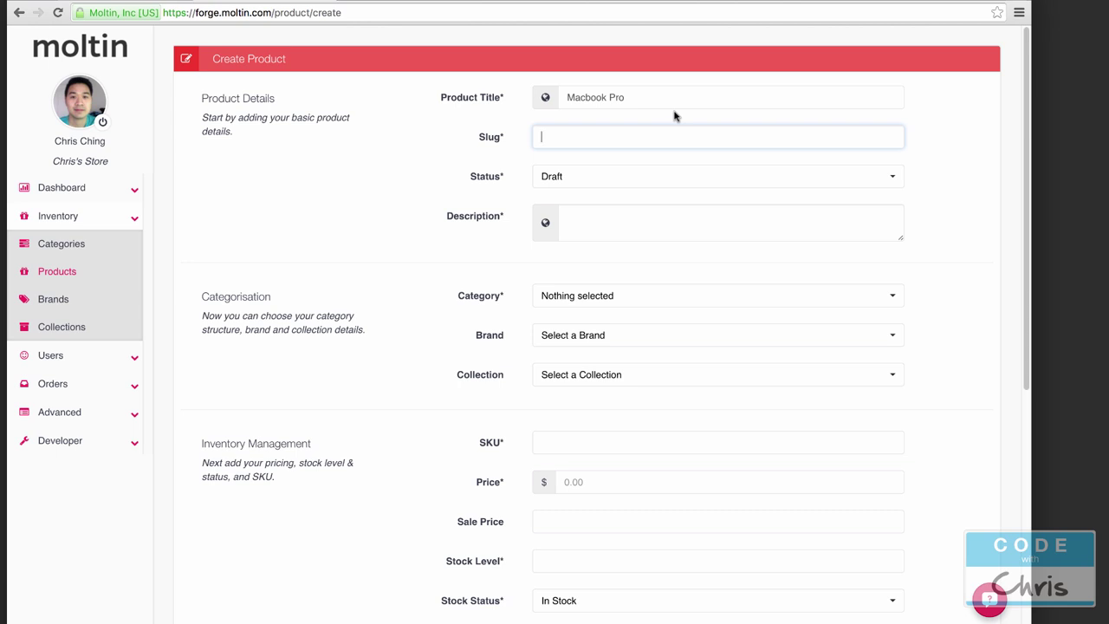
{"action": "type", "text": "macbook-pro"}
{"action": "left_click", "coordinate": [631, 179]}
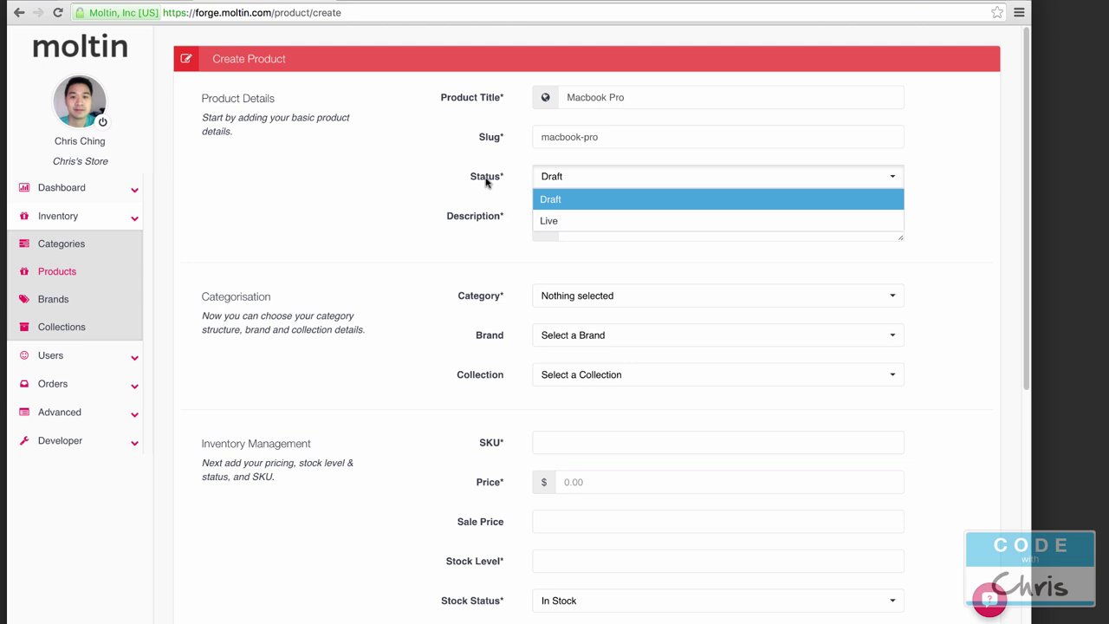
{"action": "left_click", "coordinate": [558, 199]}
{"action": "left_click", "coordinate": [656, 214]}
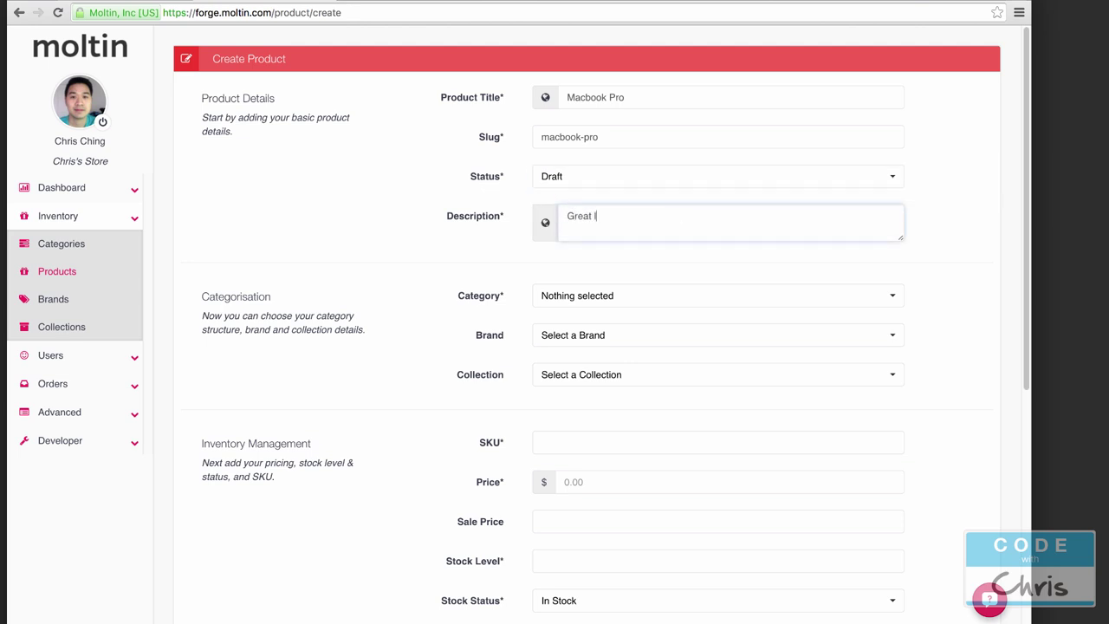
{"action": "scroll", "coordinate": [641, 199], "scroll_direction": "down", "scroll_amount": 3}
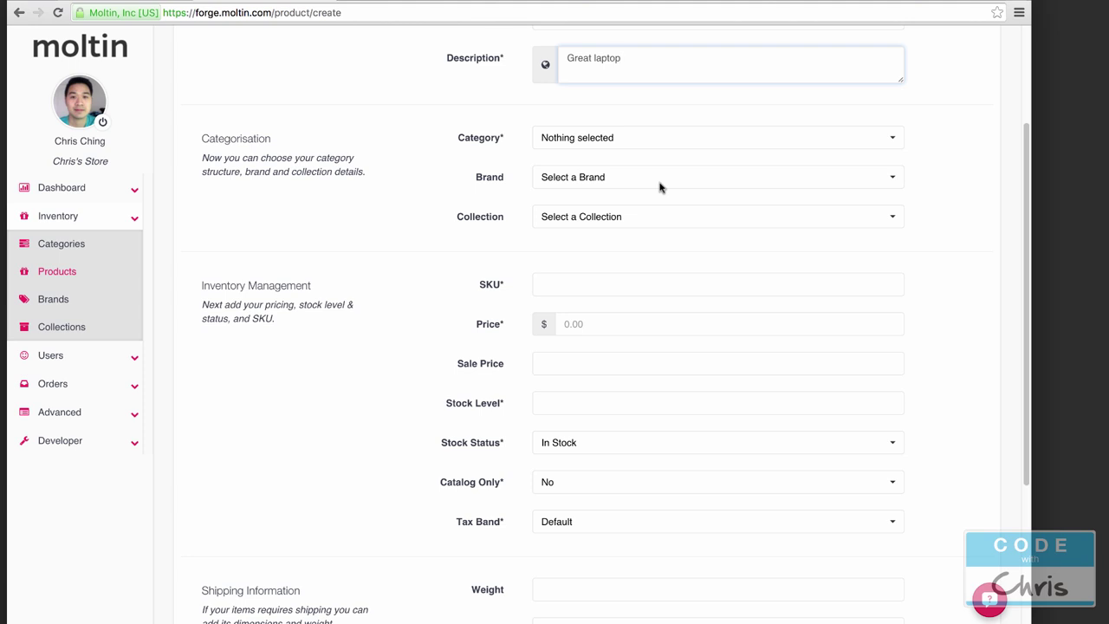
Step: Put Macbook Pro in the Uncategorized category, leaving brand and collection unset
{"action": "left_click", "coordinate": [595, 139]}
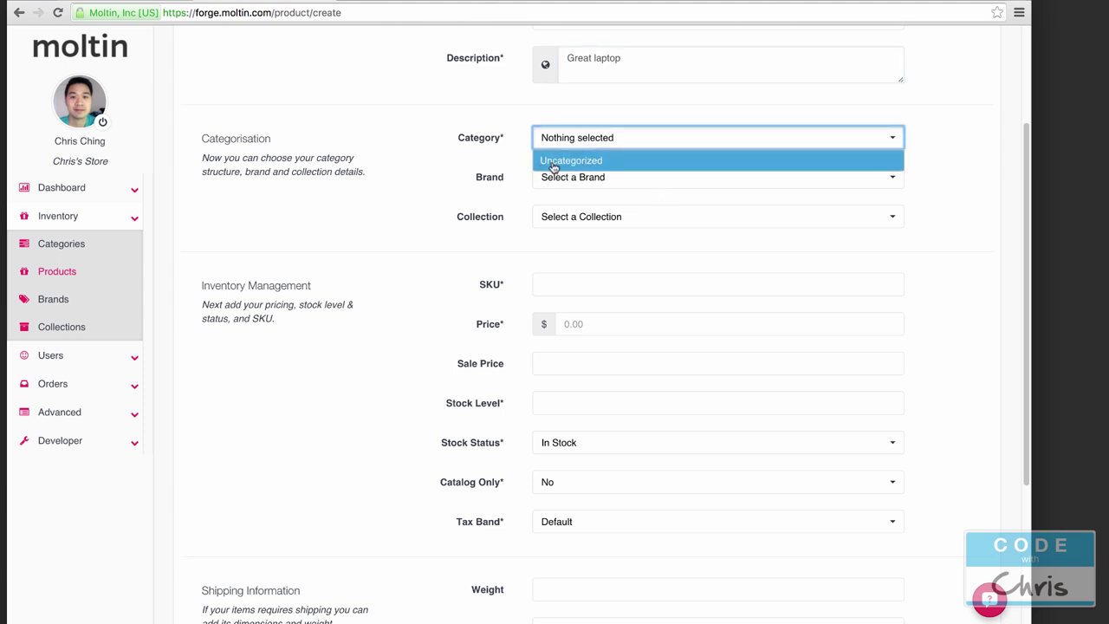
{"action": "left_click", "coordinate": [555, 163]}
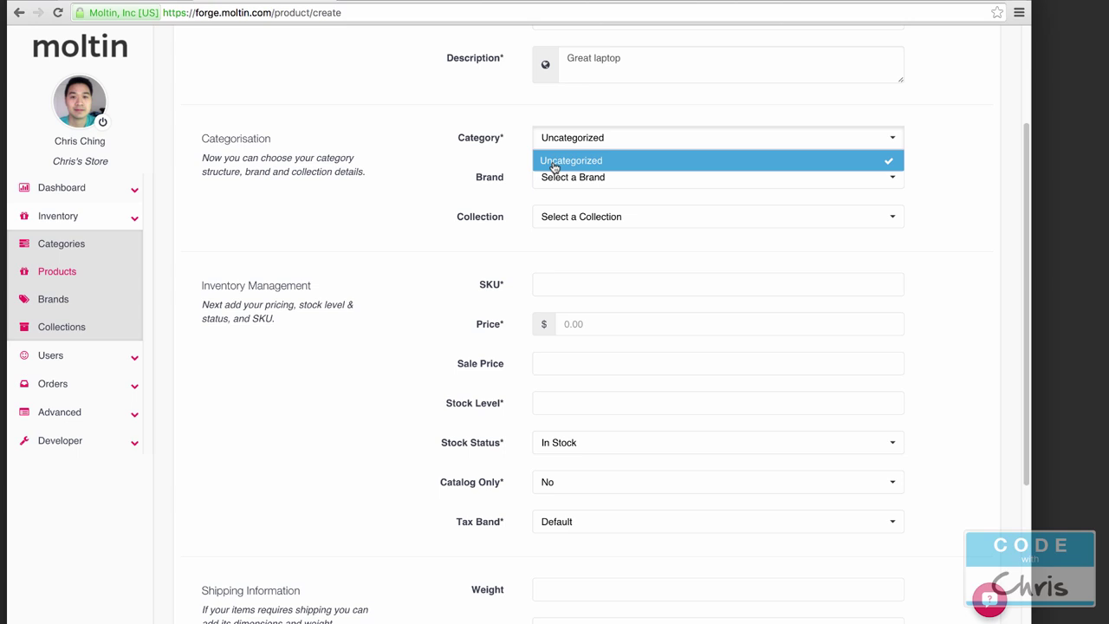
{"action": "left_click", "coordinate": [441, 163]}
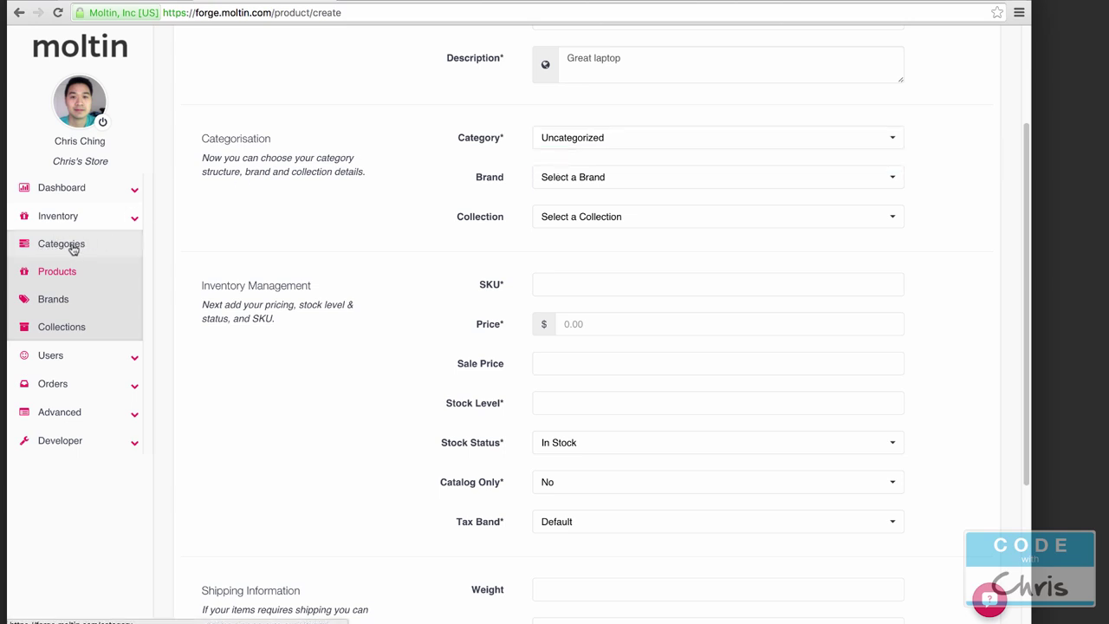
{"action": "left_click", "coordinate": [614, 139]}
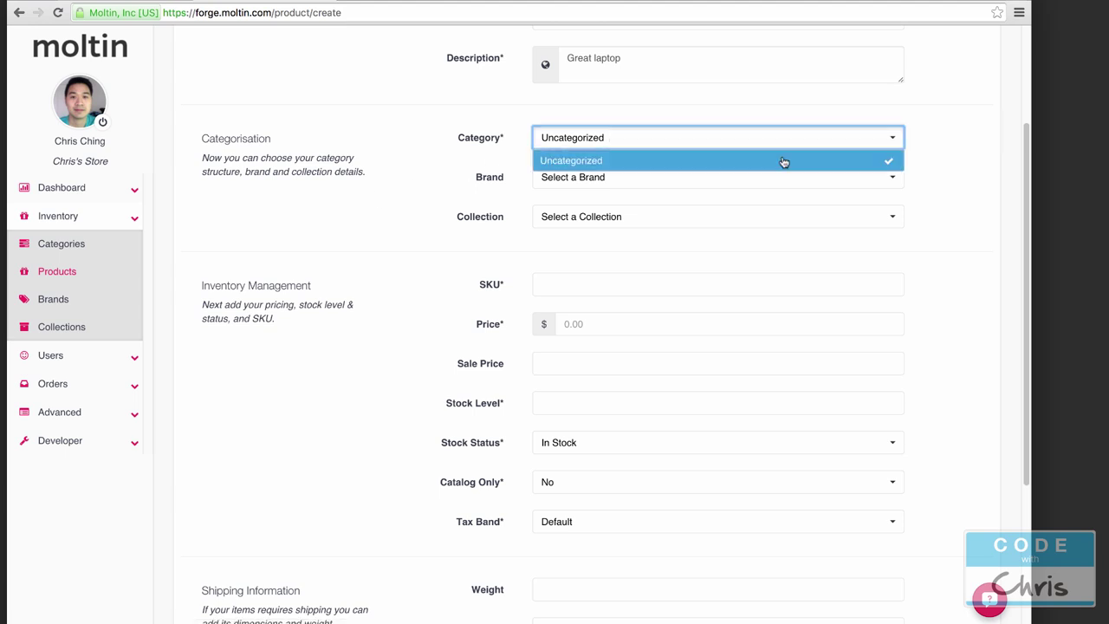
{"action": "left_click", "coordinate": [494, 199]}
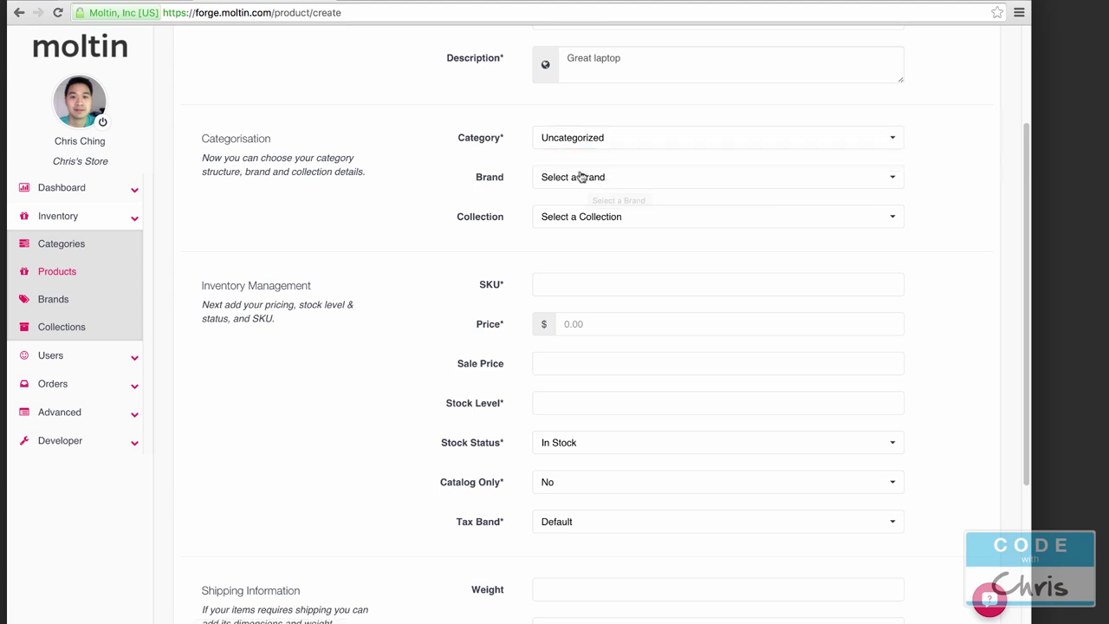
{"action": "left_click", "coordinate": [582, 177]}
{"action": "left_click", "coordinate": [422, 192]}
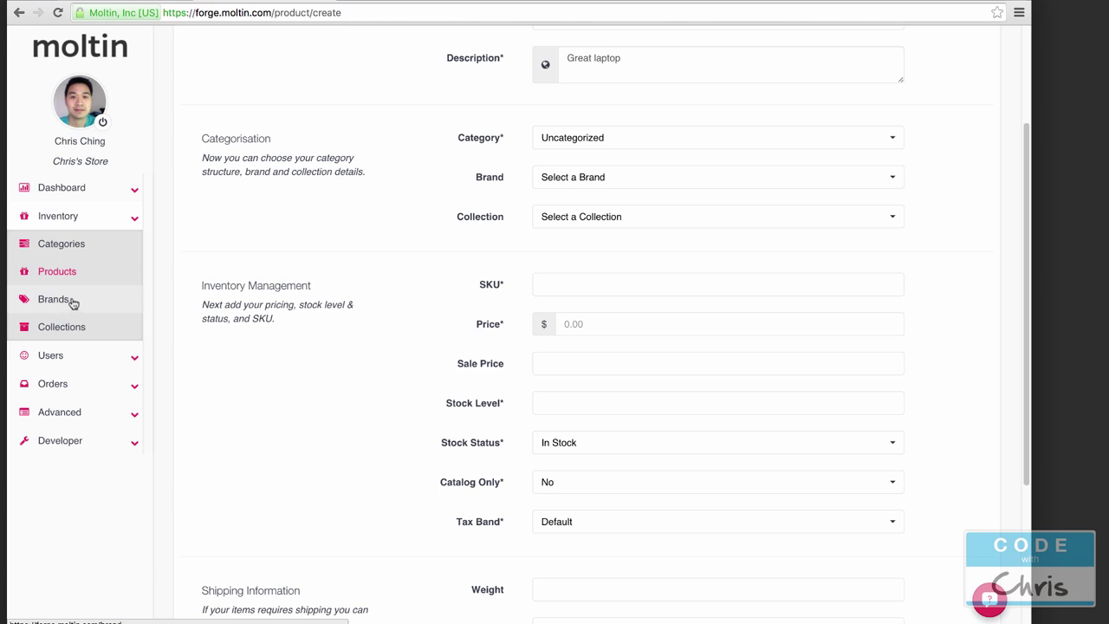
{"action": "left_click", "coordinate": [589, 223]}
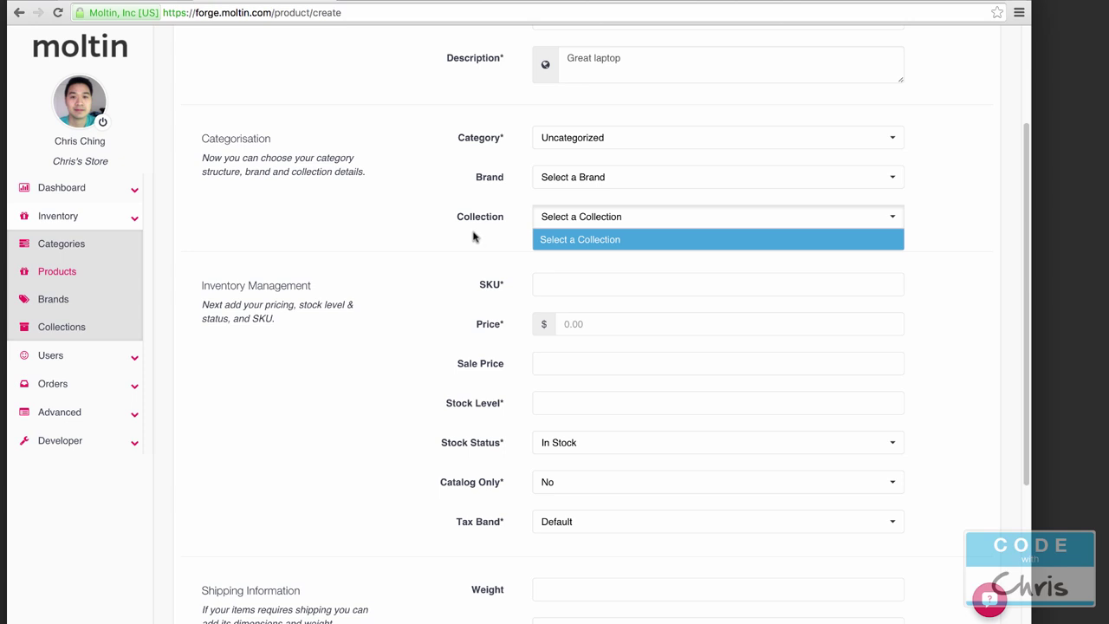
{"action": "left_click", "coordinate": [470, 240]}
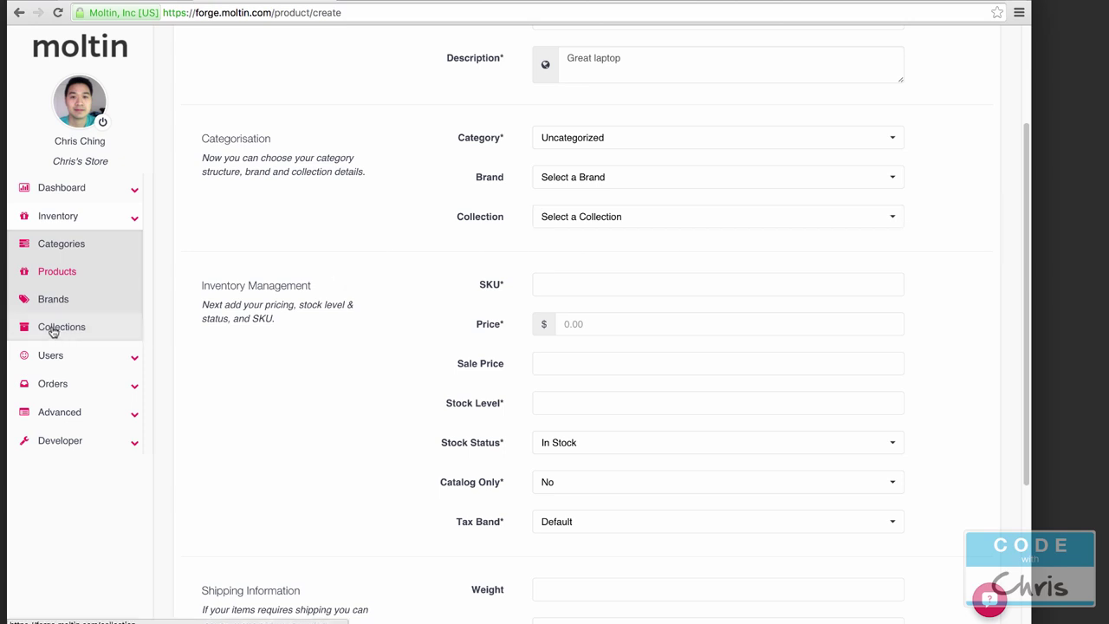
{"action": "scroll", "coordinate": [414, 290], "scroll_direction": "down", "scroll_amount": 4}
{"action": "scroll", "coordinate": [407, 299], "scroll_direction": "up", "scroll_amount": 1}
Step: Enter SKU mbp, price 1400 and stock level 10 for Macbook Pro
{"action": "left_click", "coordinate": [669, 111]}
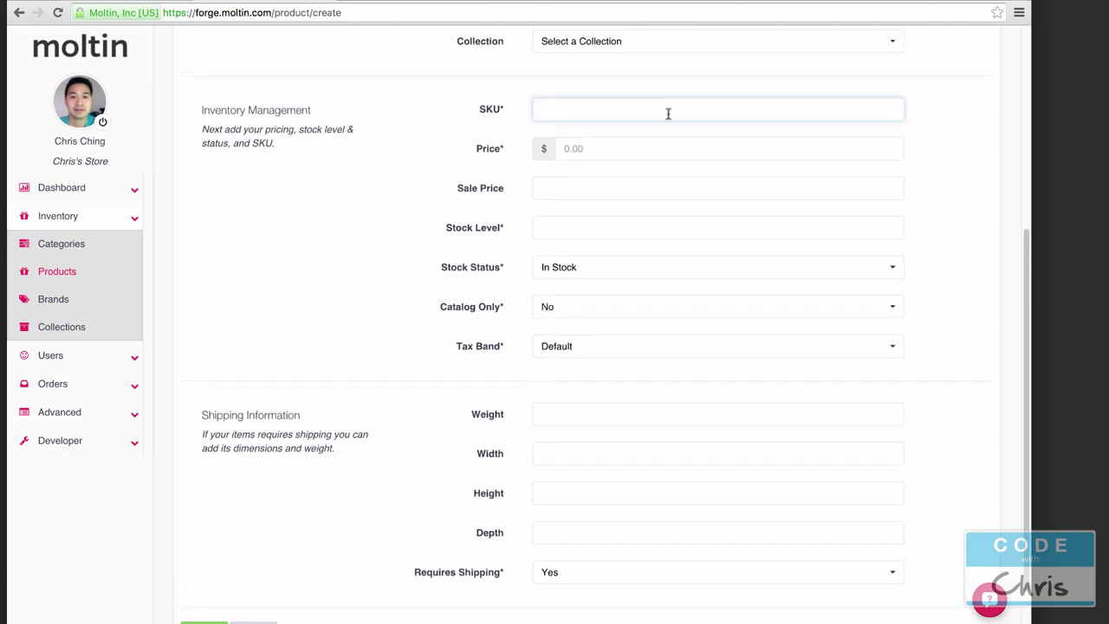
{"action": "type", "text": "mbp"}
{"action": "left_click", "coordinate": [579, 151]}
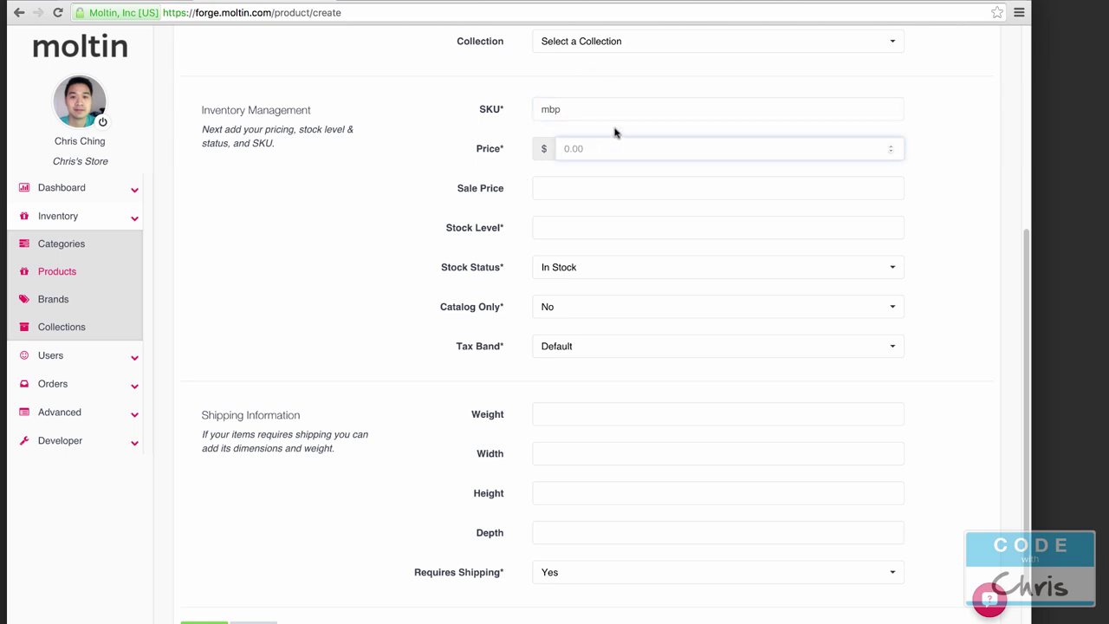
{"action": "type", "text": "1400"}
{"action": "left_click", "coordinate": [492, 227]}
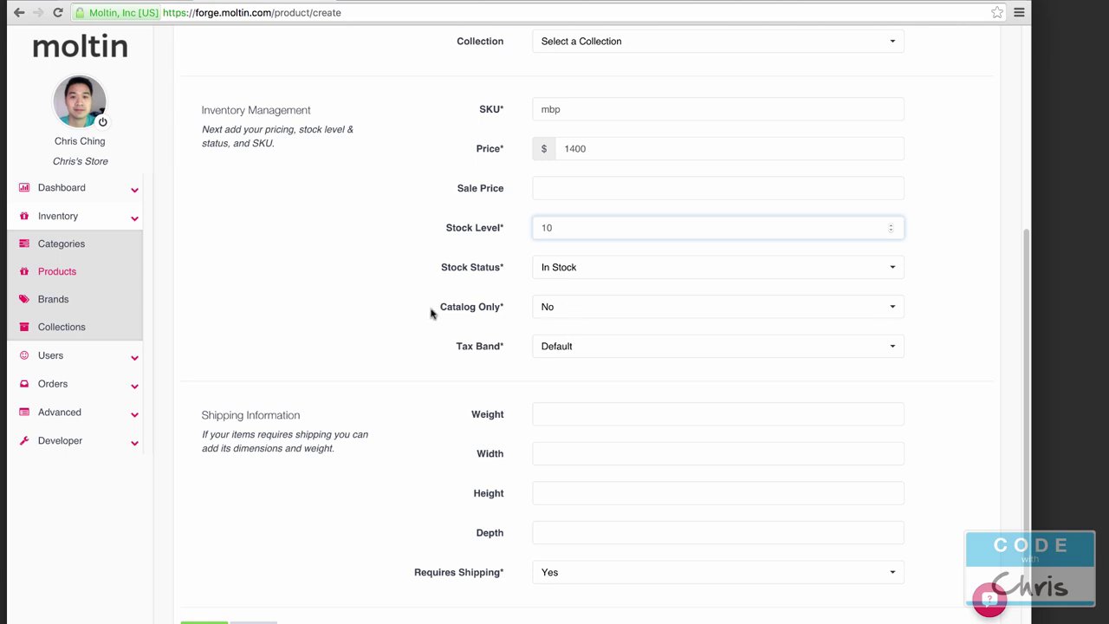
Step: Keep catalog only at No and tax band Default, with shipping required
{"action": "left_click", "coordinate": [448, 314]}
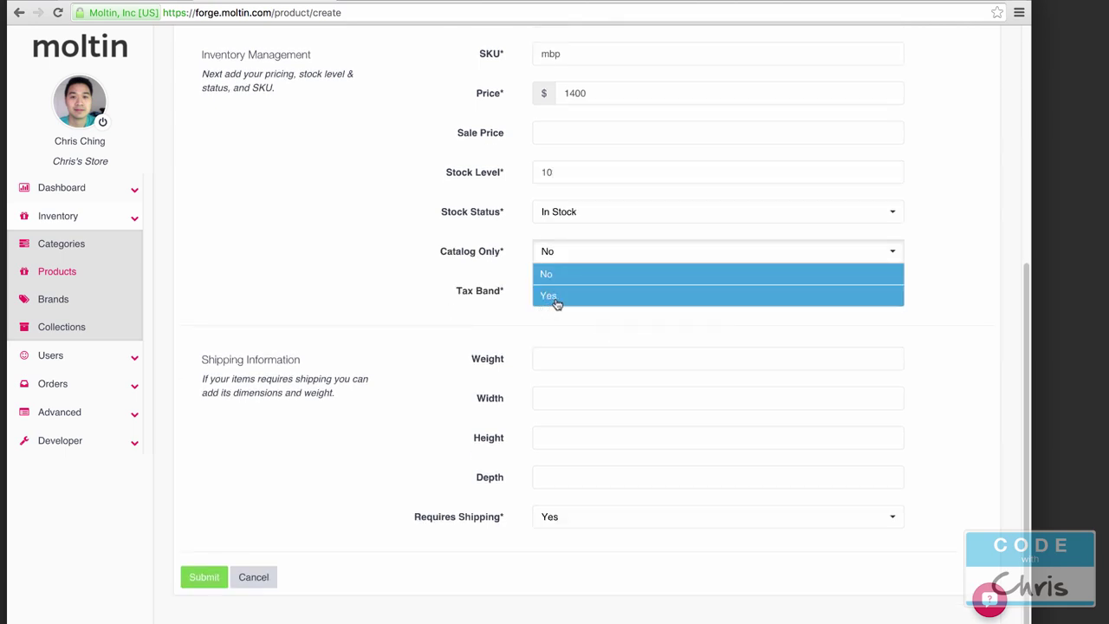
{"action": "left_click", "coordinate": [556, 299]}
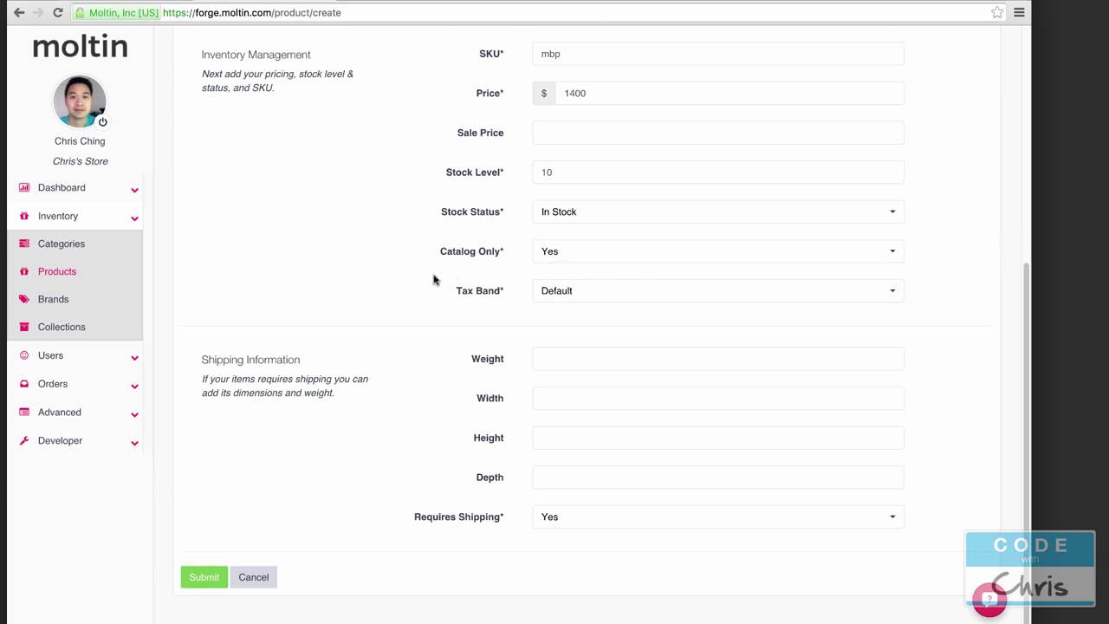
{"action": "left_click", "coordinate": [564, 253]}
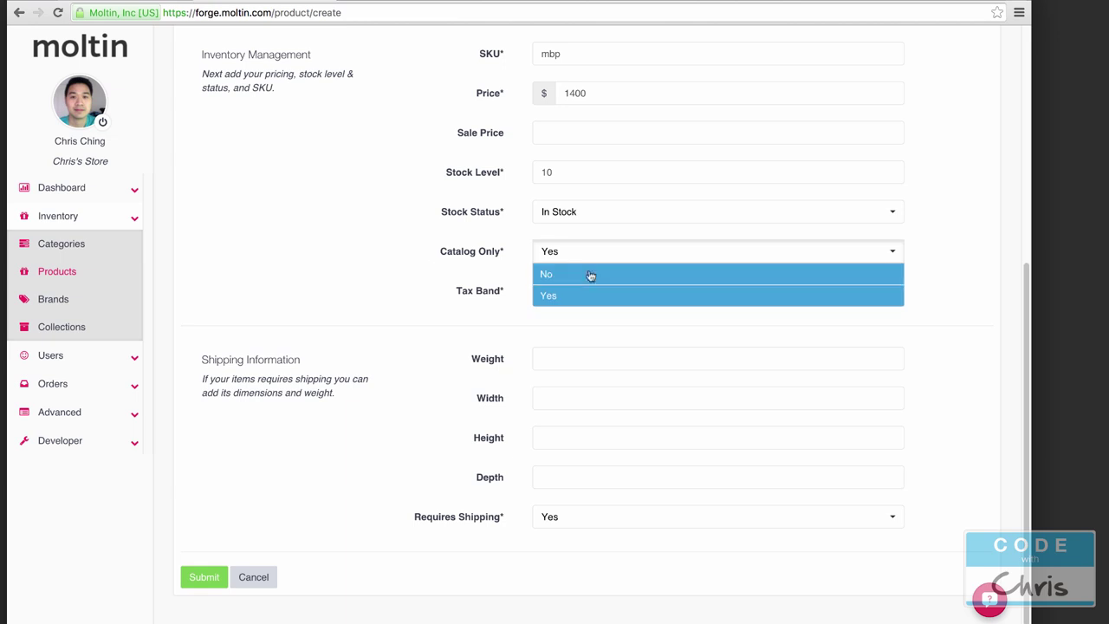
{"action": "left_click", "coordinate": [572, 274]}
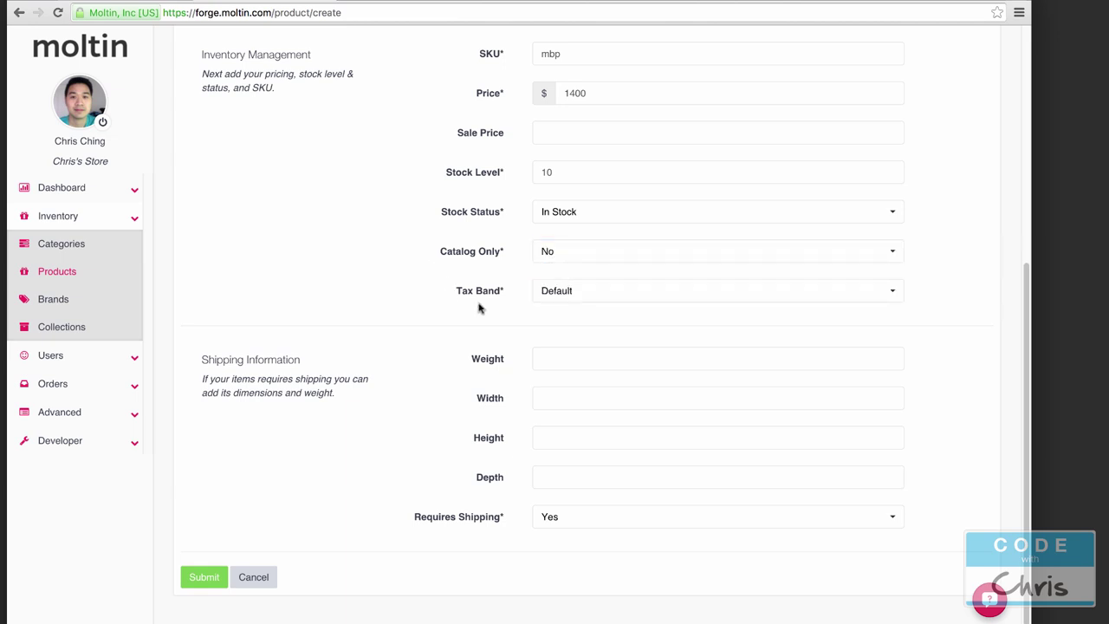
{"action": "left_click", "coordinate": [536, 298]}
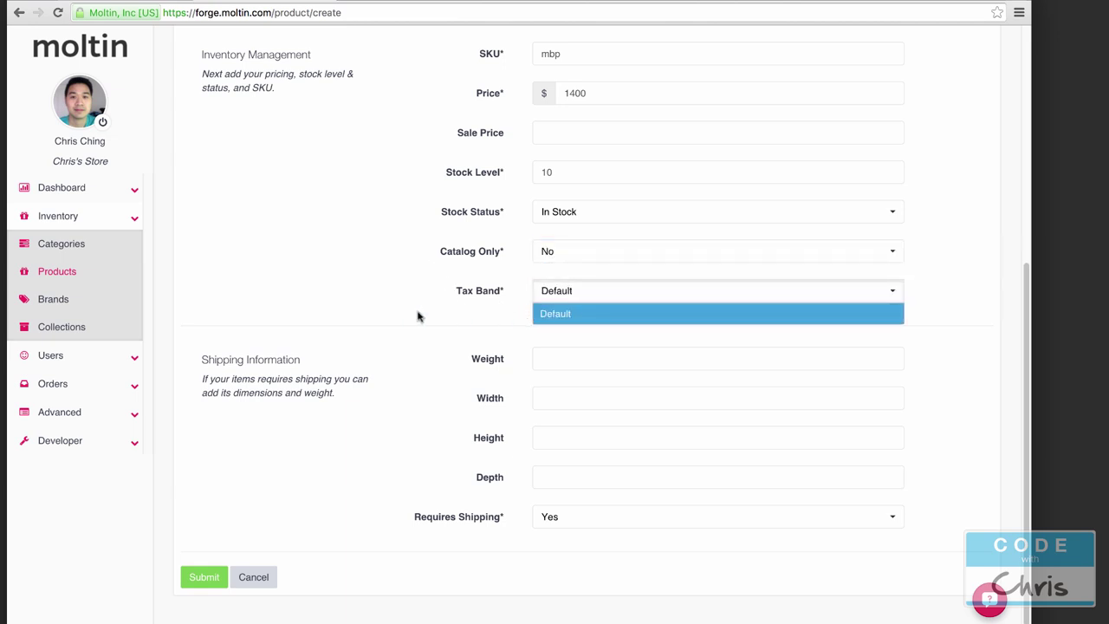
{"action": "left_click", "coordinate": [394, 312]}
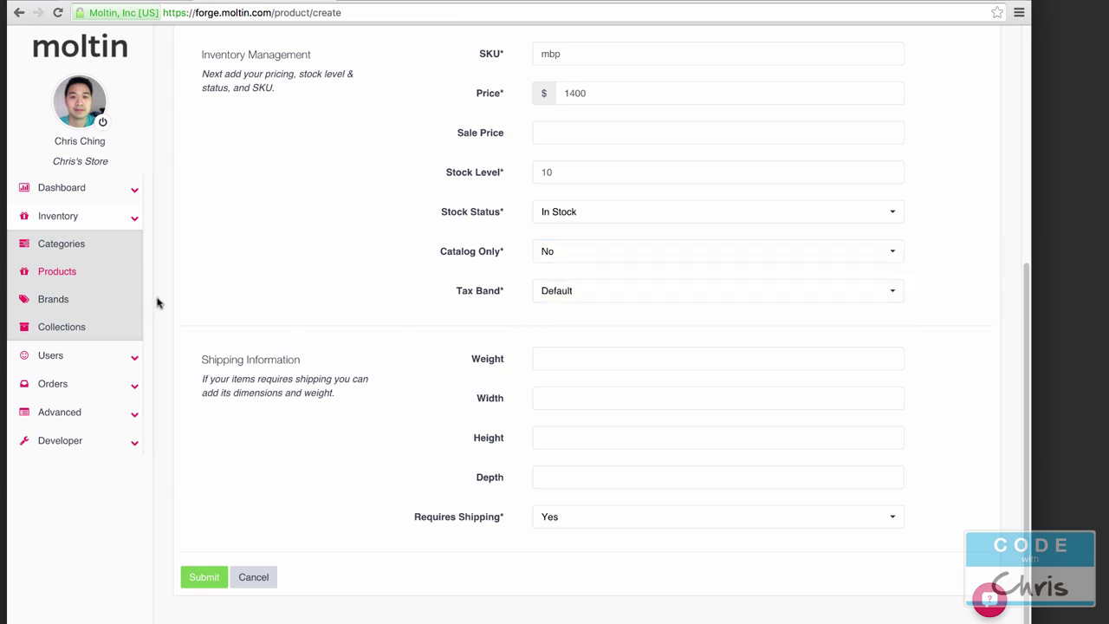
{"action": "left_click", "coordinate": [135, 414]}
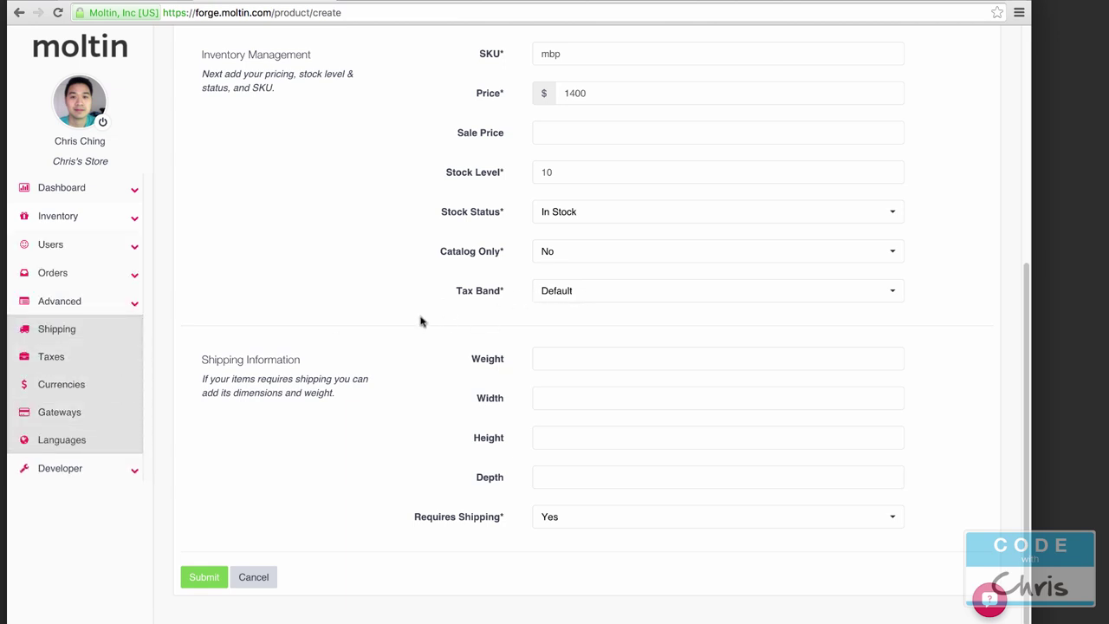
{"action": "scroll", "coordinate": [422, 329], "scroll_direction": "down", "scroll_amount": 1}
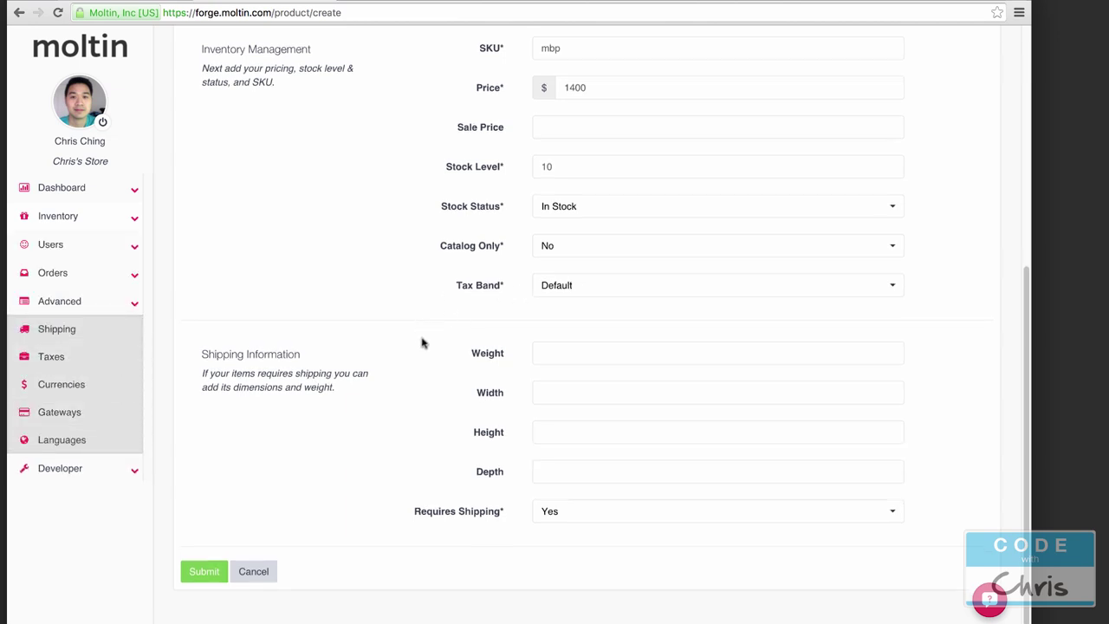
{"action": "left_click", "coordinate": [573, 517]}
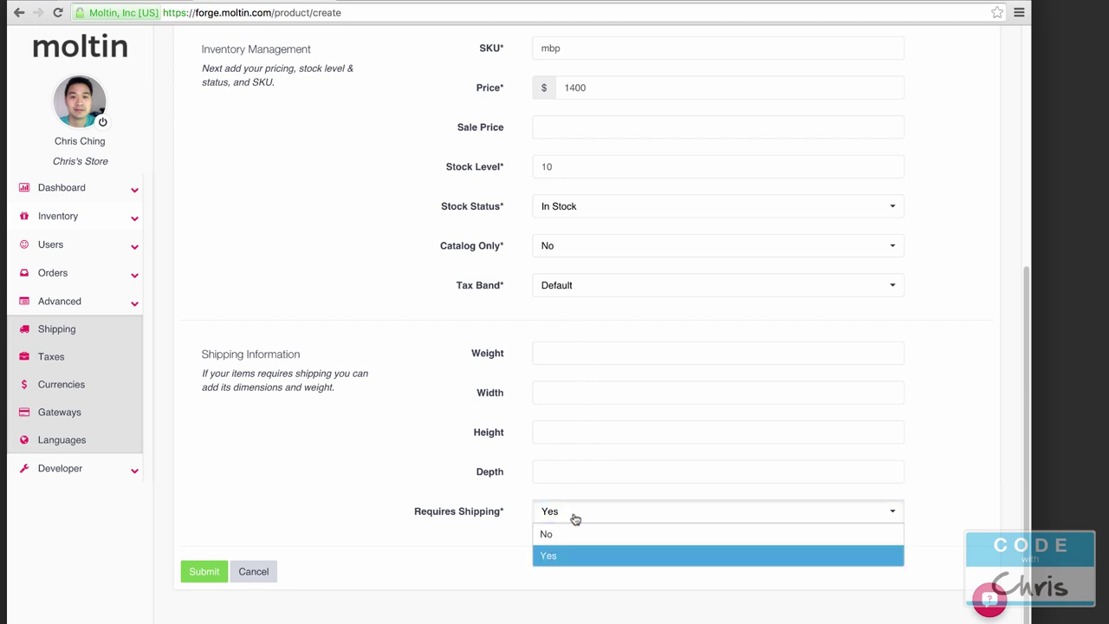
{"action": "left_click", "coordinate": [577, 554]}
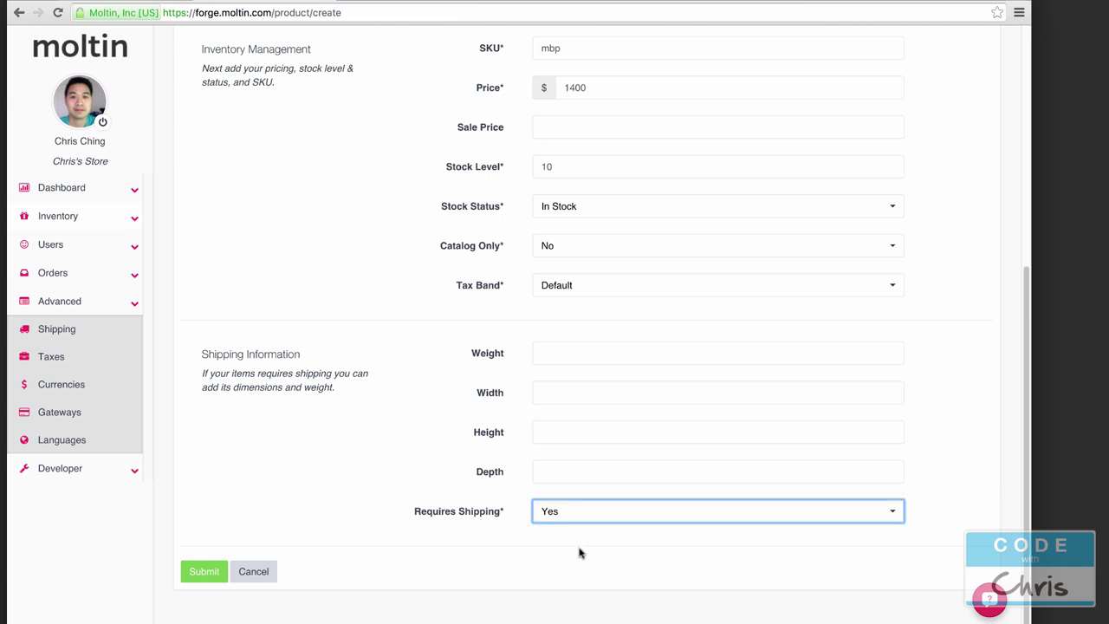
Step: Submit the Macbook Pro product, then review its Images and General details
{"action": "left_click", "coordinate": [210, 578]}
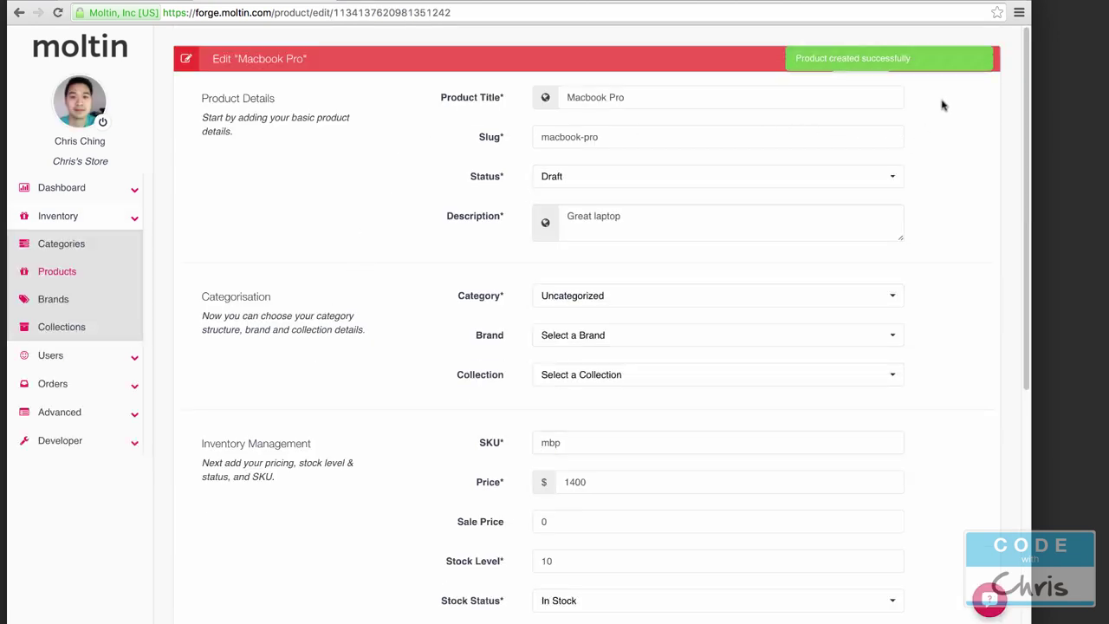
{"action": "left_click", "coordinate": [914, 57]}
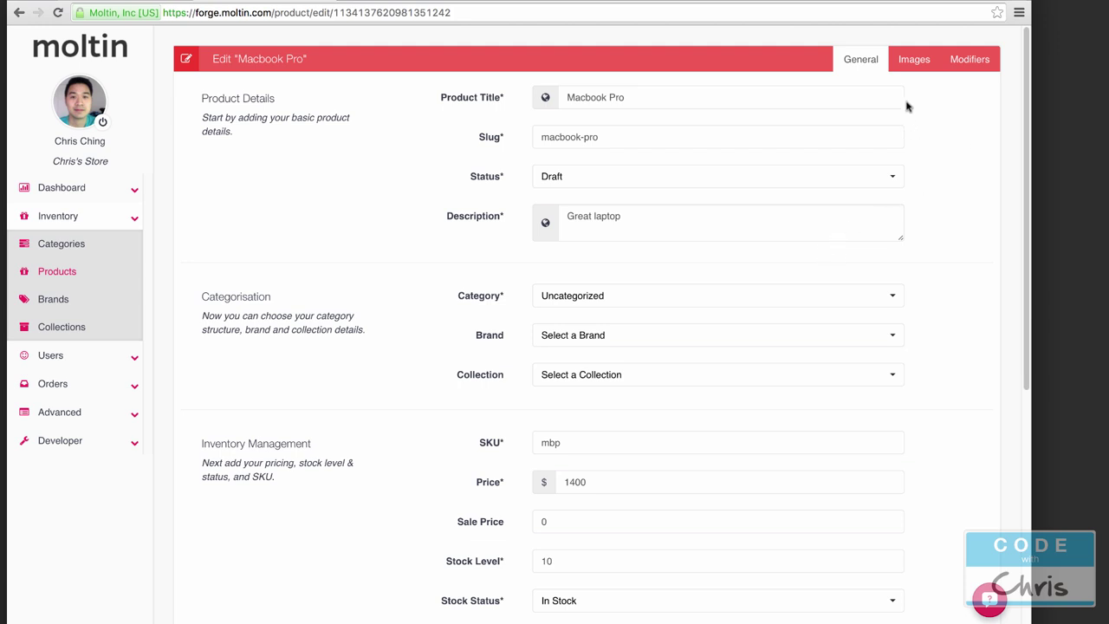
{"action": "left_click", "coordinate": [916, 62]}
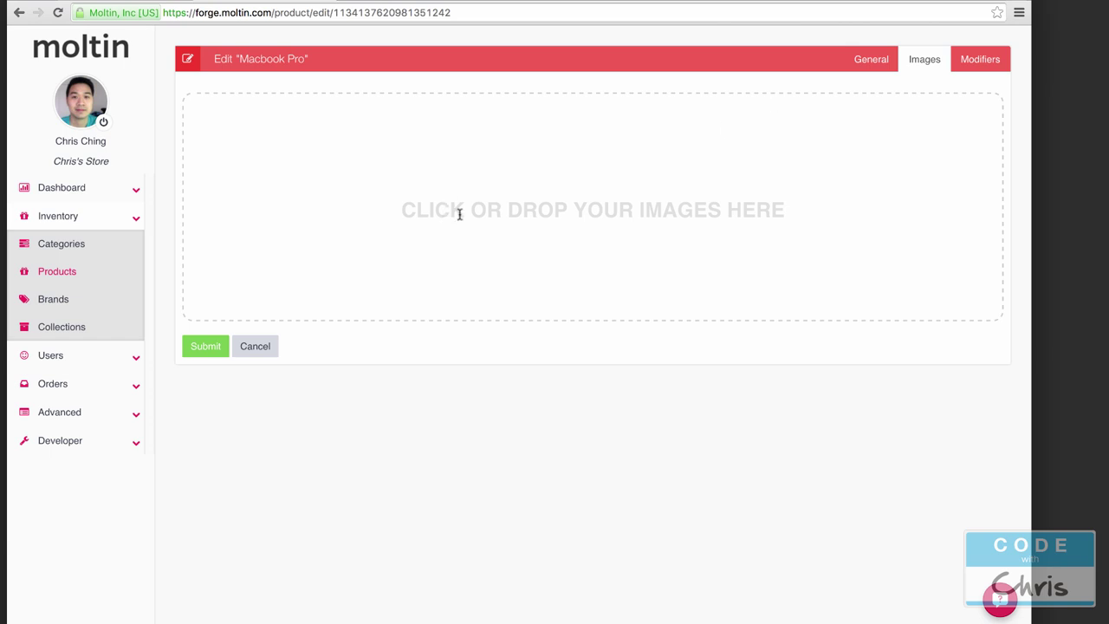
{"action": "left_click", "coordinate": [859, 58]}
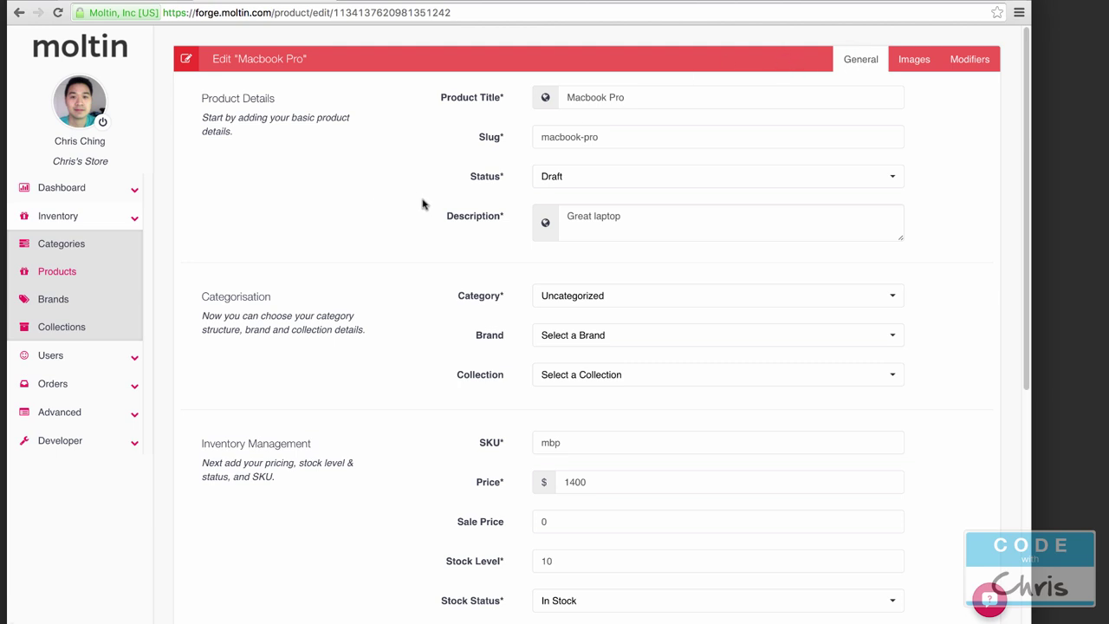
{"action": "scroll", "coordinate": [376, 217], "scroll_direction": "down", "scroll_amount": 3}
{"action": "scroll", "coordinate": [378, 216], "scroll_direction": "down", "scroll_amount": 4}
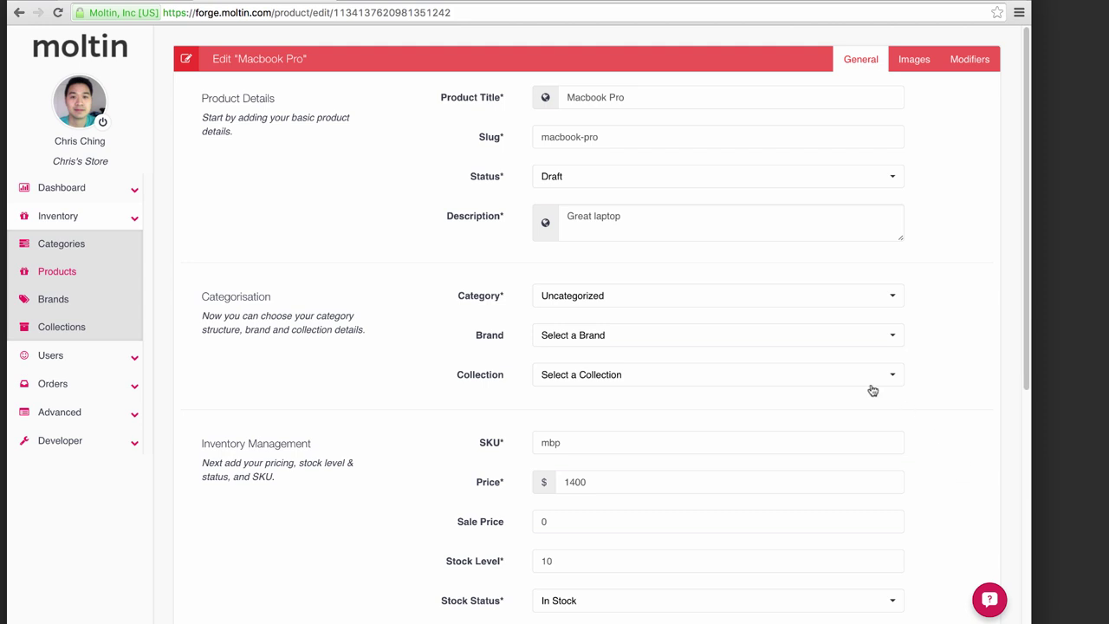
Step: Create an iPad Pro product with slug ipad-pro and status Live, and begin its description
{"action": "left_click", "coordinate": [68, 273]}
{"action": "left_click", "coordinate": [975, 61]}
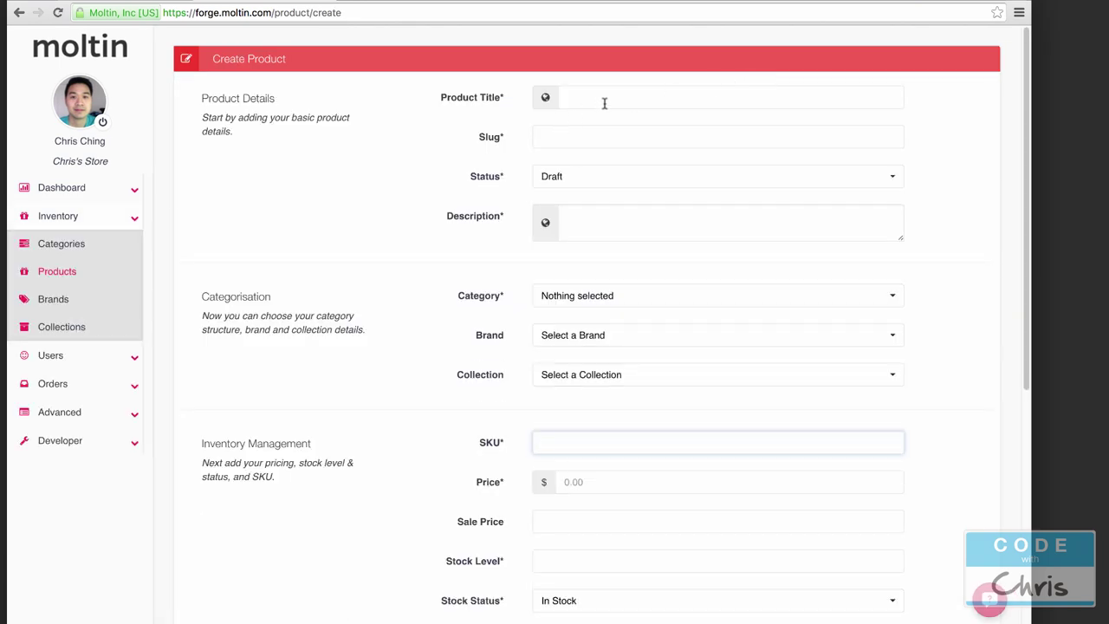
{"action": "left_click", "coordinate": [608, 100]}
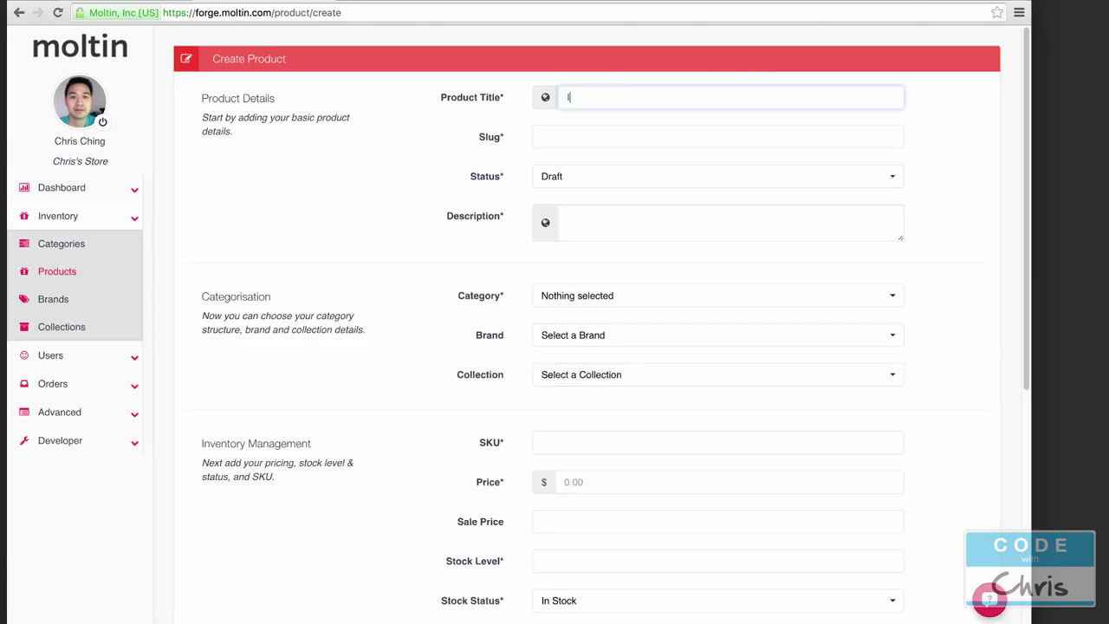
{"action": "left_click", "coordinate": [717, 136]}
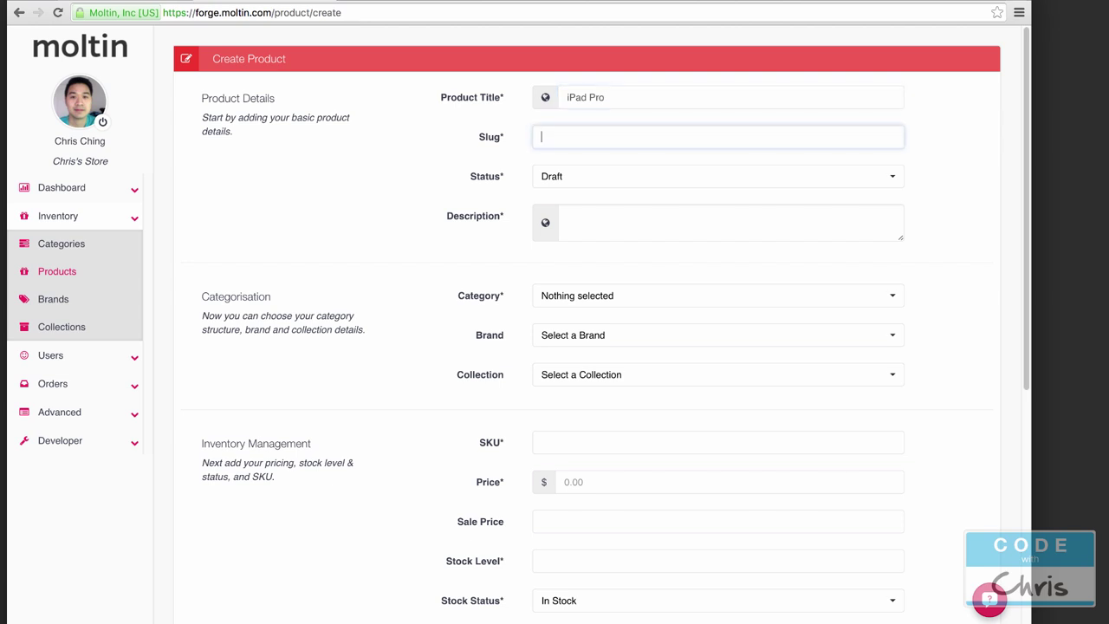
{"action": "type", "text": "ipad-pro"}
{"action": "left_click", "coordinate": [567, 178]}
{"action": "left_click", "coordinate": [575, 174]}
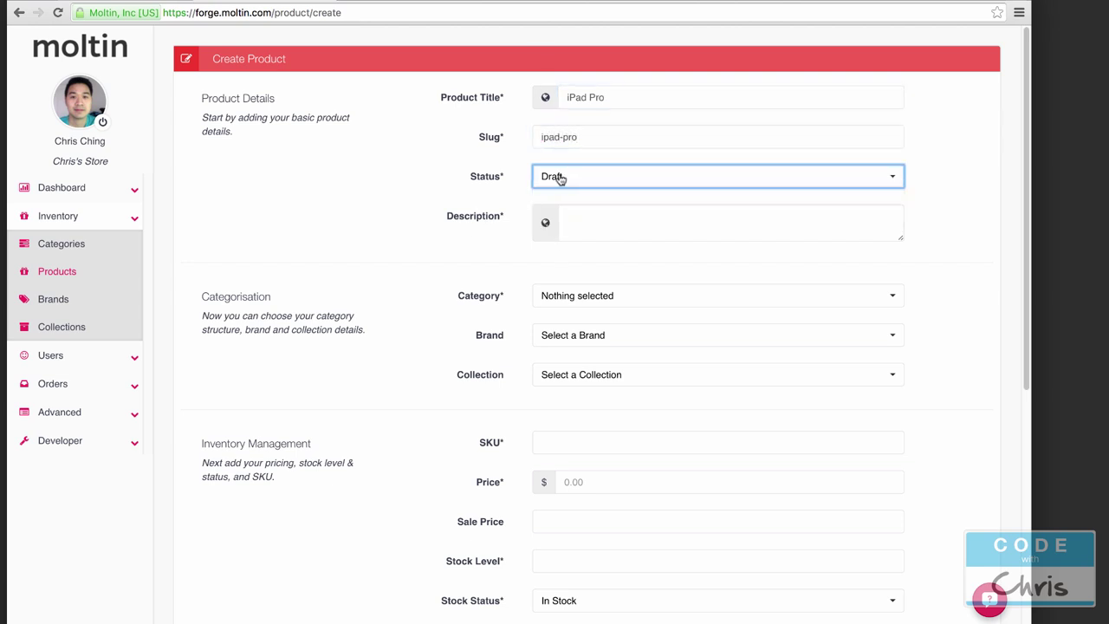
{"action": "left_click", "coordinate": [567, 178]}
{"action": "left_click", "coordinate": [569, 220]}
{"action": "left_click", "coordinate": [615, 212]}
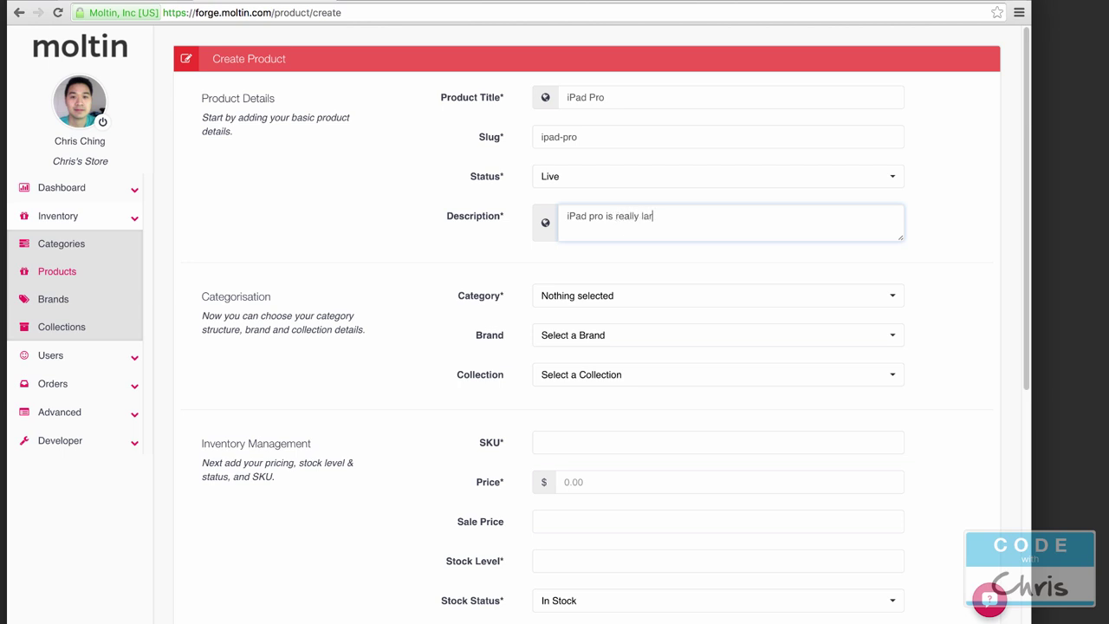
Step: File the iPad Pro under the Uncategorized category
{"action": "scroll", "coordinate": [536, 305], "scroll_direction": "down", "scroll_amount": 1}
{"action": "left_click", "coordinate": [593, 279]}
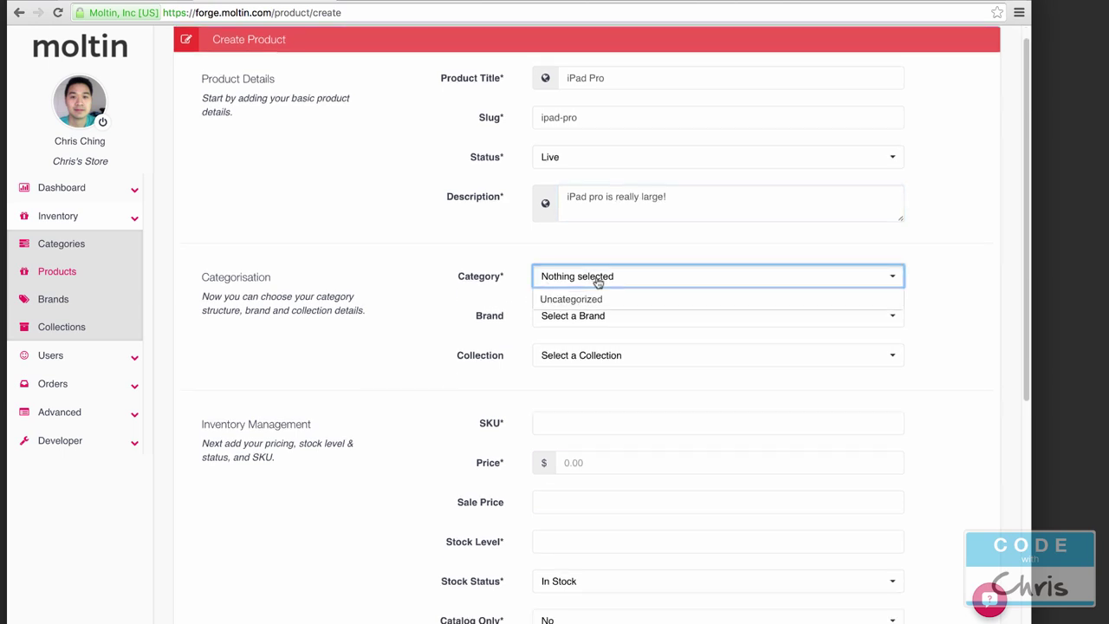
{"action": "left_click", "coordinate": [607, 302]}
{"action": "left_click", "coordinate": [361, 310]}
{"action": "scroll", "coordinate": [408, 316], "scroll_direction": "down", "scroll_amount": 4}
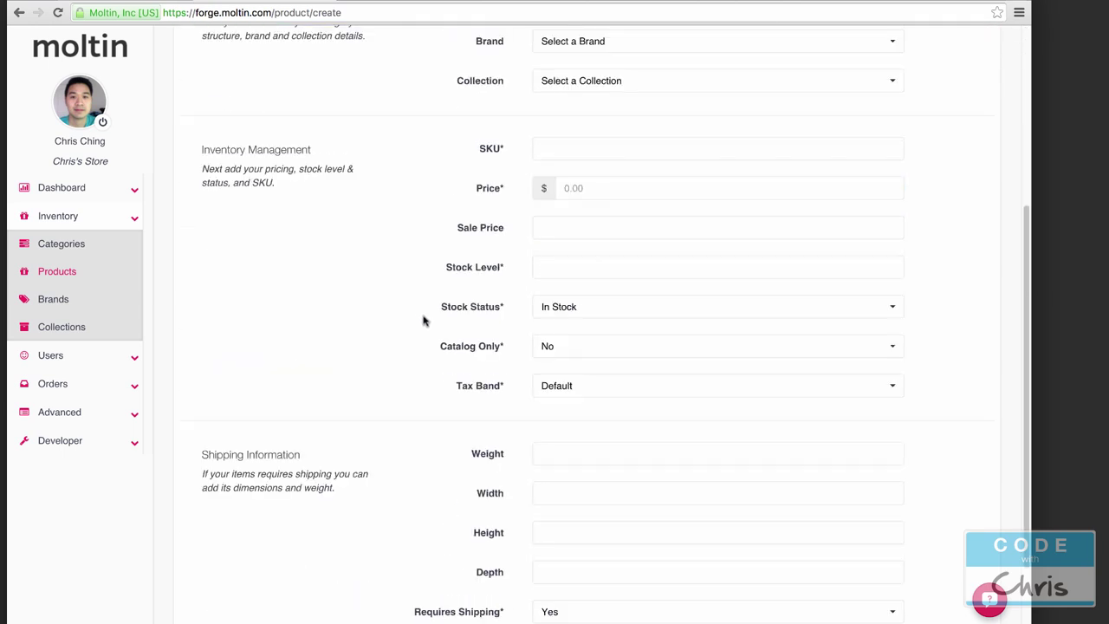
Step: Enter SKU ipadp, price 1000 and stock level 10 for the iPad Pro
{"action": "left_click", "coordinate": [604, 144]}
{"action": "type", "text": "j"}
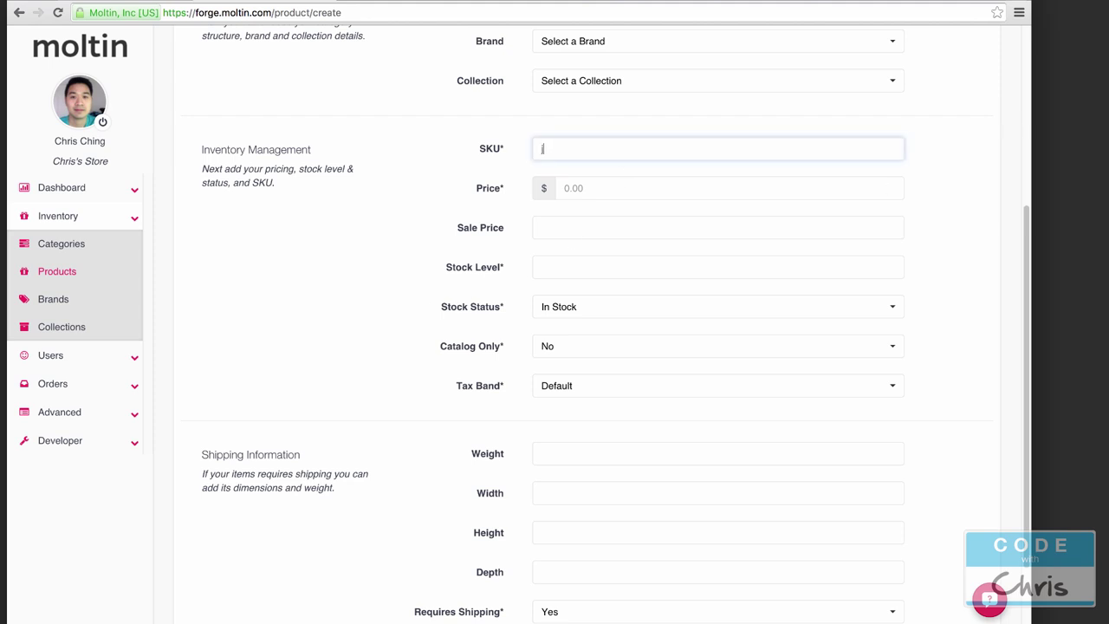
{"action": "left_click", "coordinate": [607, 187]}
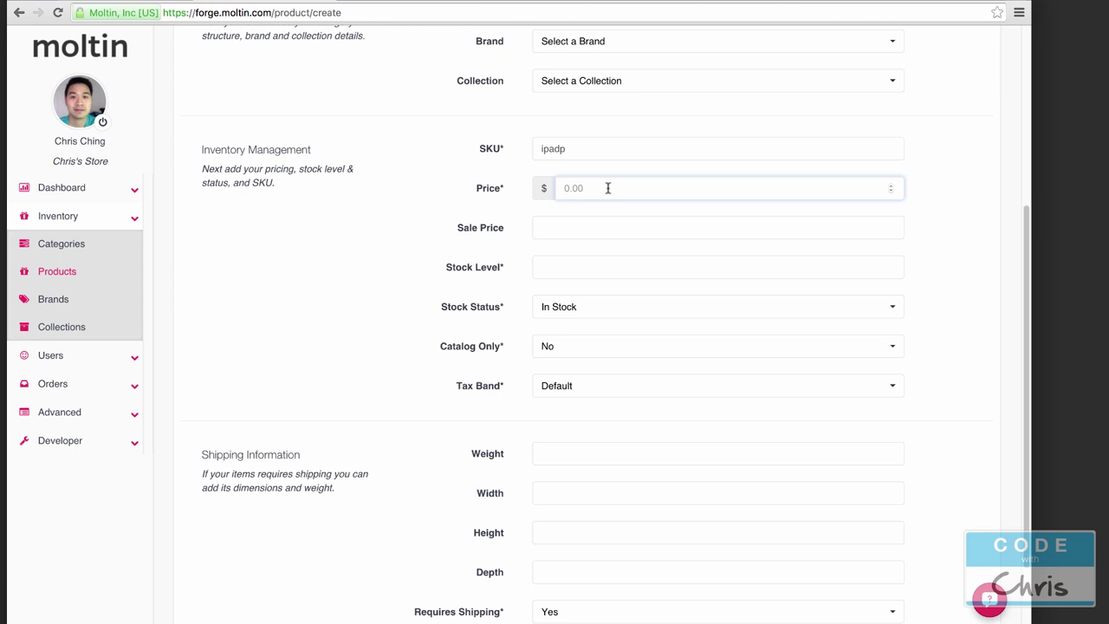
{"action": "type", "text": "1000"}
{"action": "left_click", "coordinate": [596, 266]}
{"action": "type", "text": "10"}
Step: Keep In Stock, catalog-only No and the Default tax band, then save the iPad Pro
{"action": "left_click", "coordinate": [609, 310]}
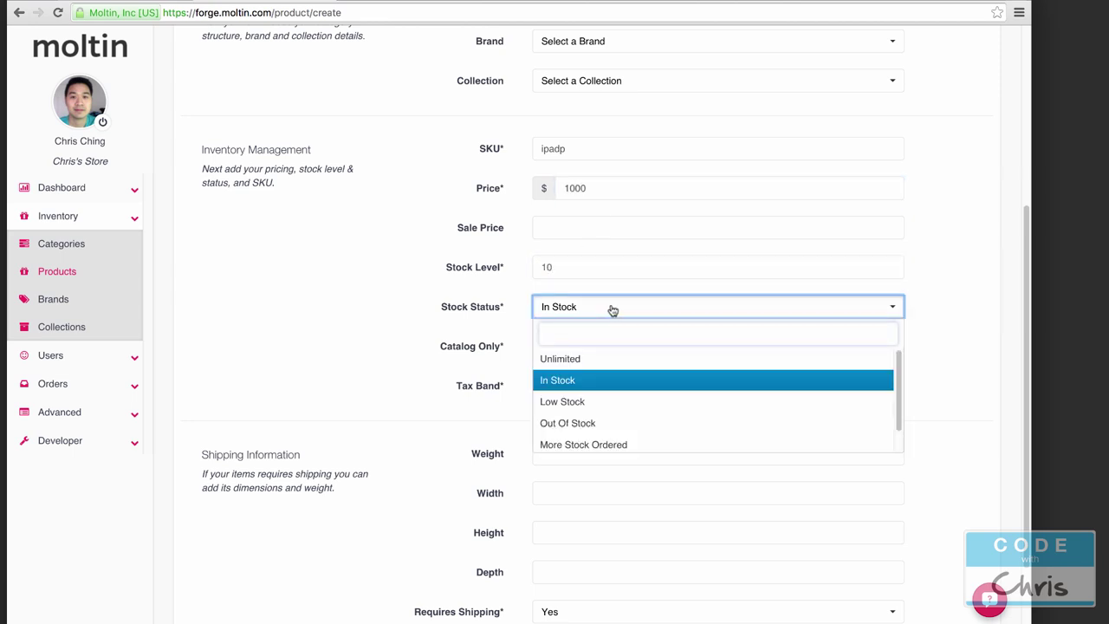
{"action": "left_click", "coordinate": [609, 309]}
{"action": "left_click", "coordinate": [568, 351]}
{"action": "left_click", "coordinate": [546, 369]}
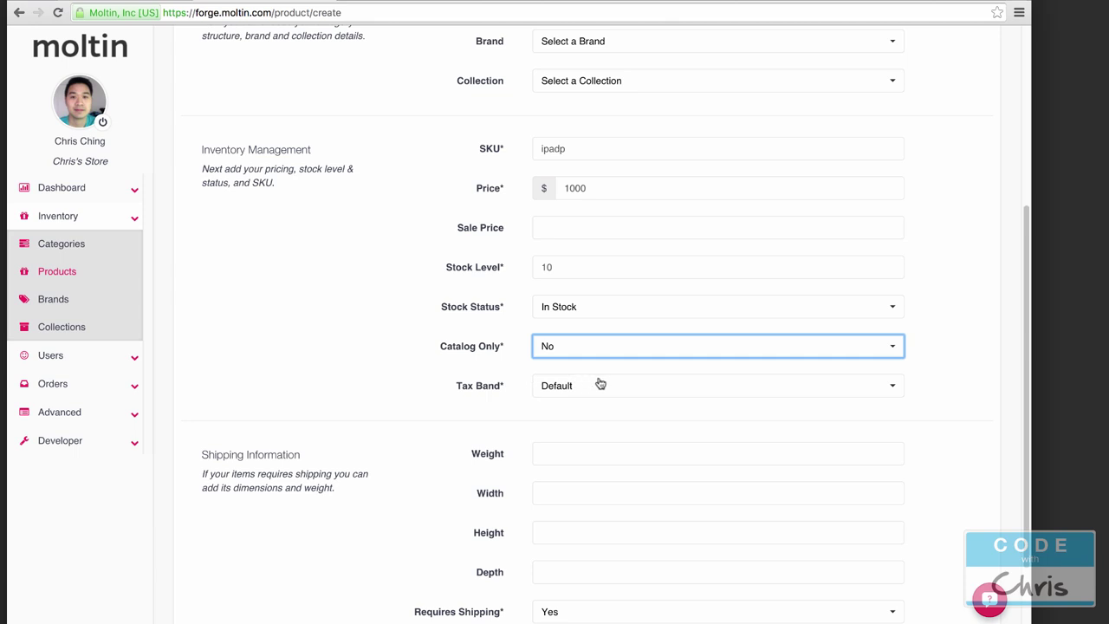
{"action": "left_click", "coordinate": [600, 384]}
{"action": "left_click", "coordinate": [411, 383]}
{"action": "scroll", "coordinate": [411, 383], "scroll_direction": "down", "scroll_amount": 3}
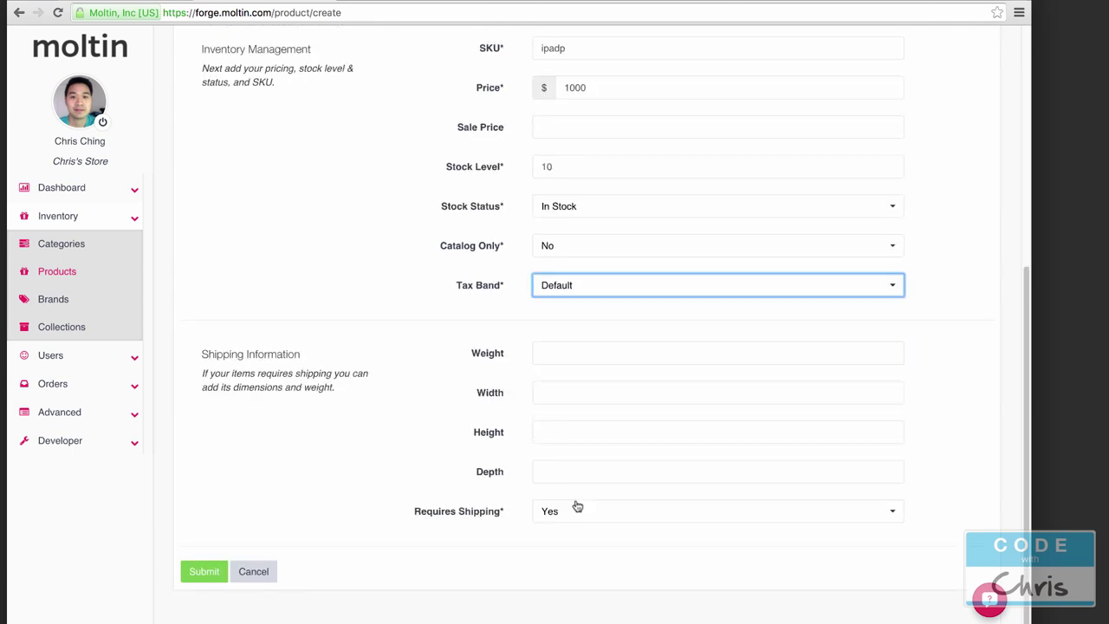
{"action": "left_click", "coordinate": [195, 570]}
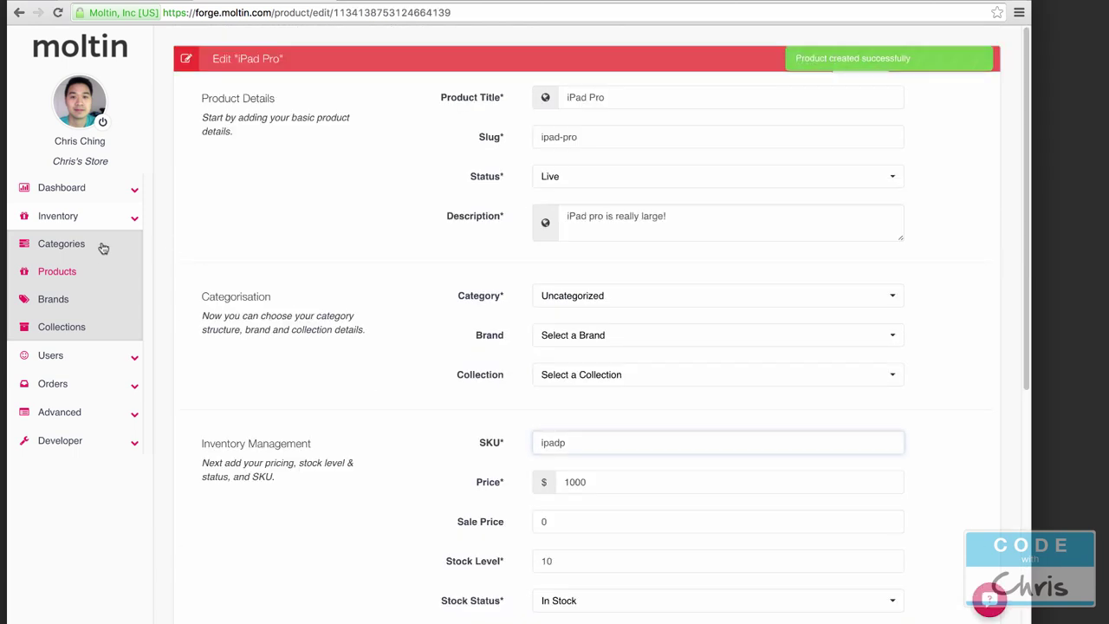
Step: From the product list, switch the Macbook Pro's status from Draft to Live and save it
{"action": "left_click", "coordinate": [76, 272]}
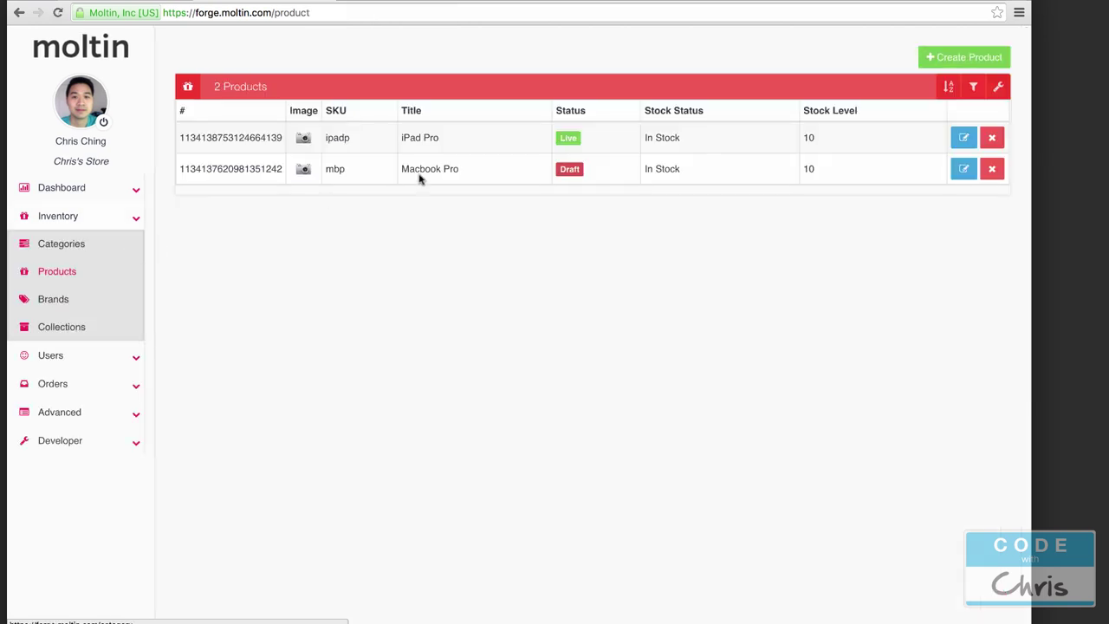
{"action": "left_click", "coordinate": [964, 169]}
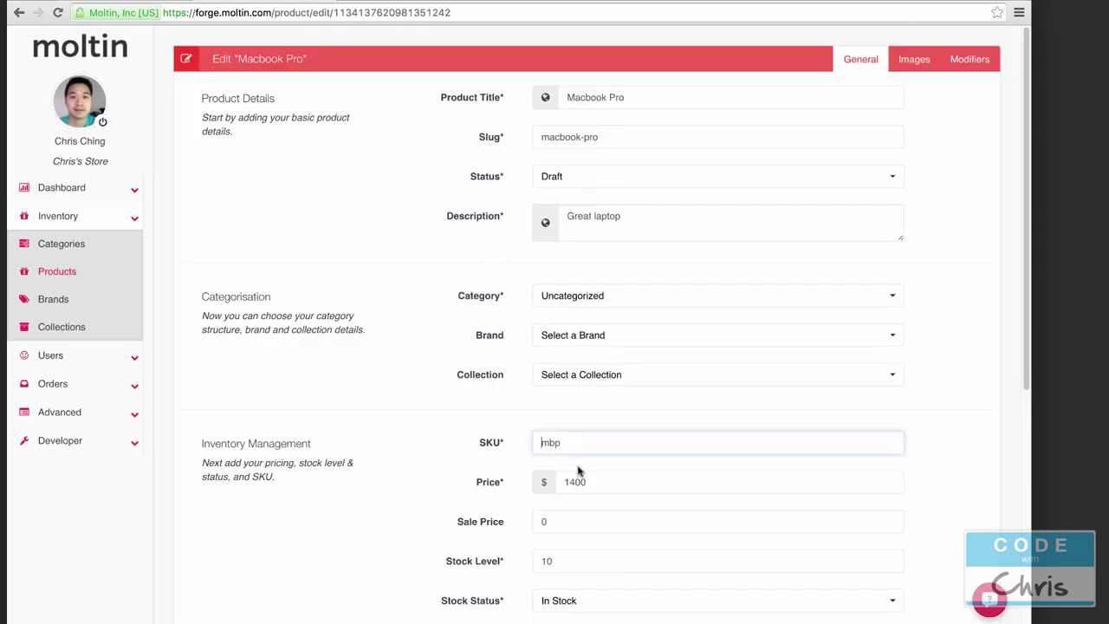
{"action": "left_click", "coordinate": [599, 181]}
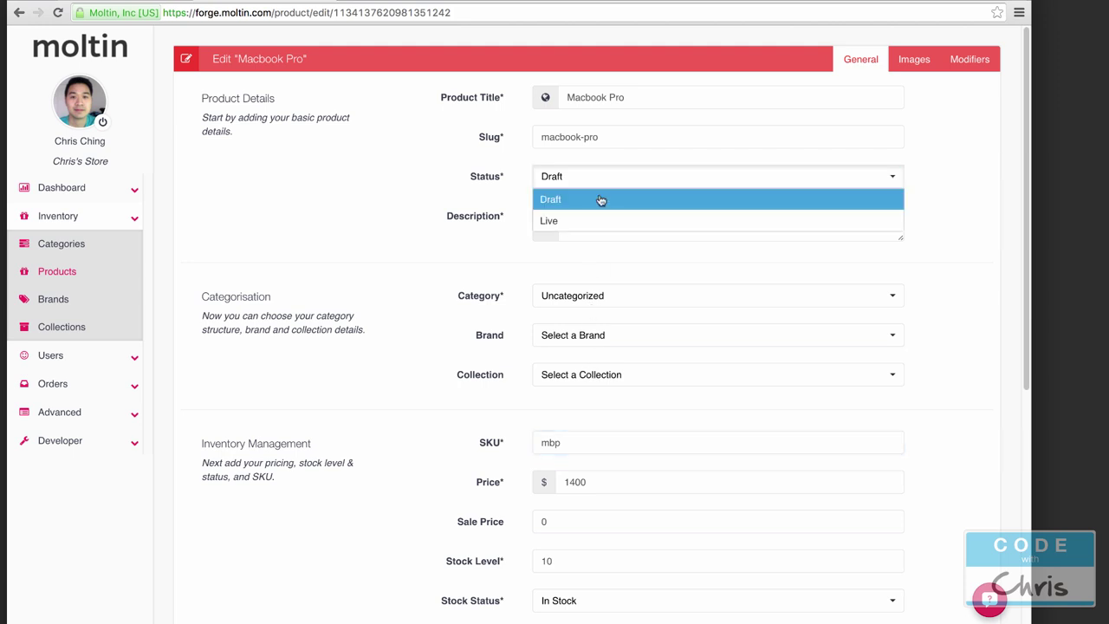
{"action": "left_click", "coordinate": [602, 217]}
{"action": "scroll", "coordinate": [310, 485], "scroll_direction": "down", "scroll_amount": 5}
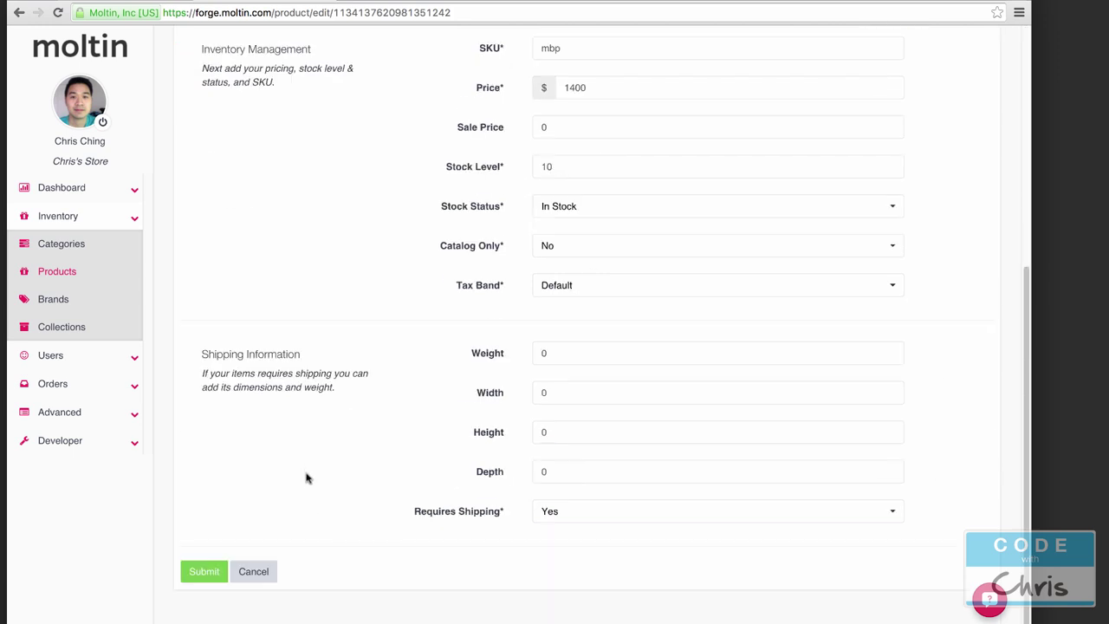
{"action": "left_click", "coordinate": [216, 571]}
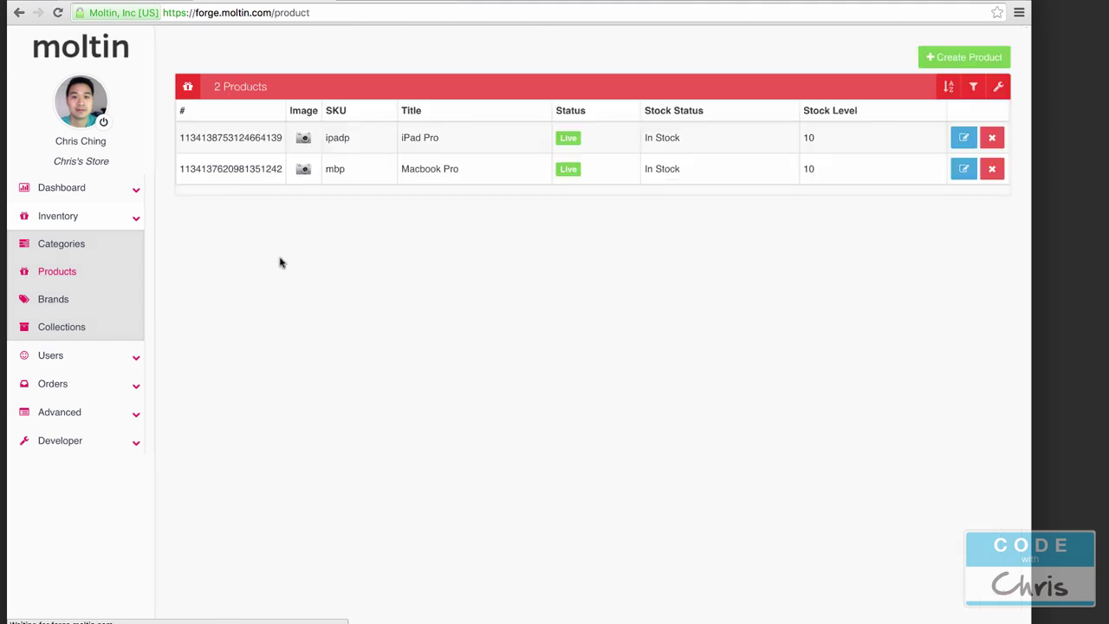
Step: Start a new product and set its status to Live
{"action": "left_click", "coordinate": [934, 59]}
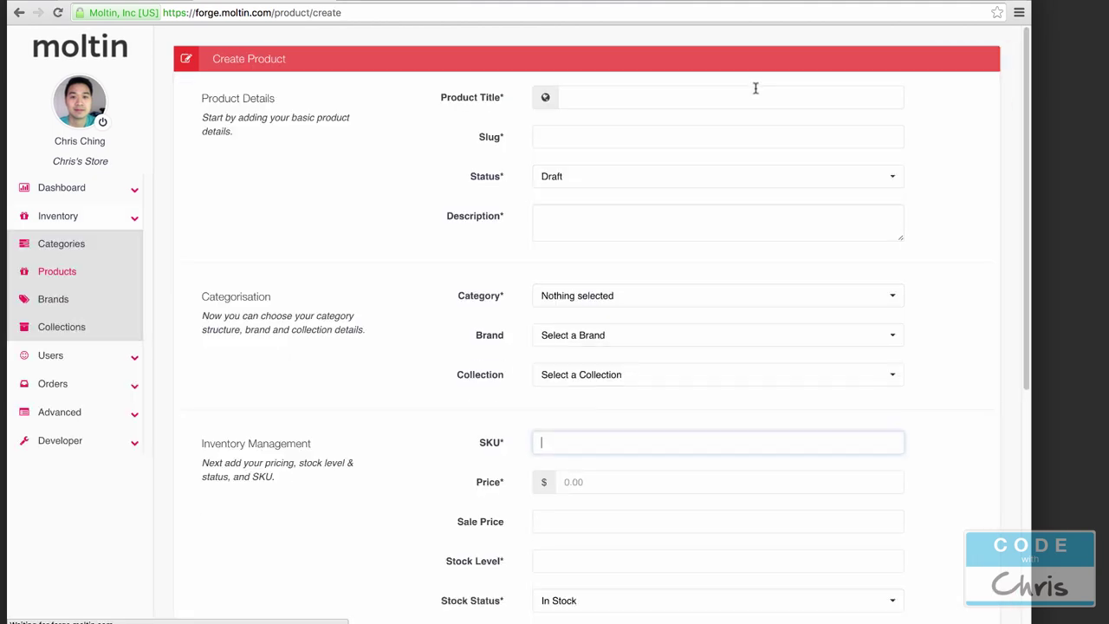
{"action": "left_click", "coordinate": [629, 140]}
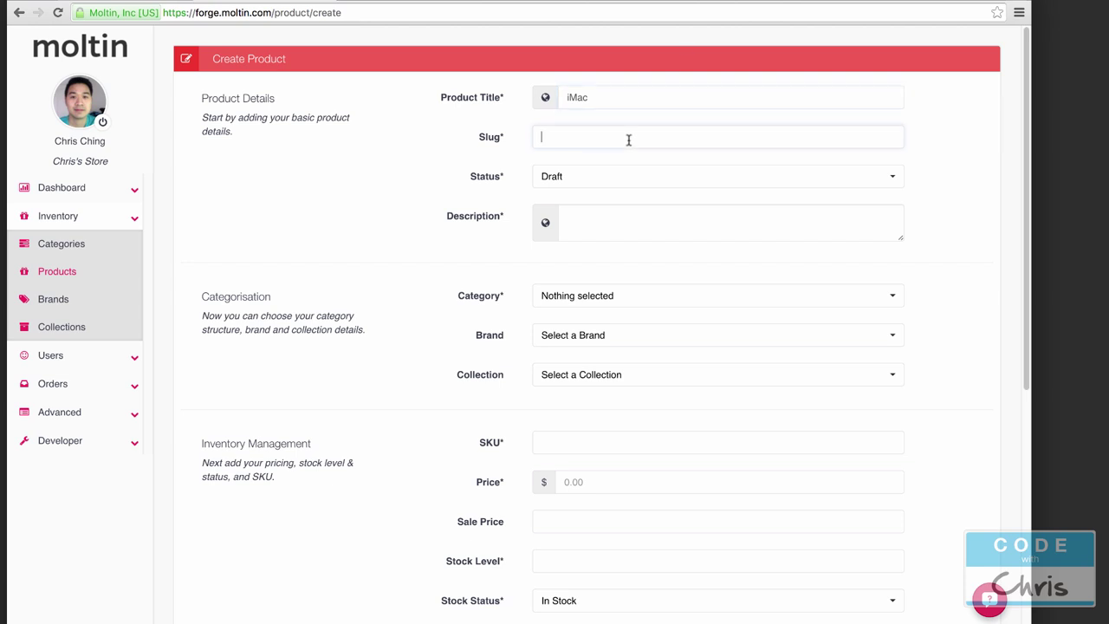
{"action": "left_click", "coordinate": [624, 185]}
{"action": "left_click", "coordinate": [624, 218]}
{"action": "left_click", "coordinate": [638, 233]}
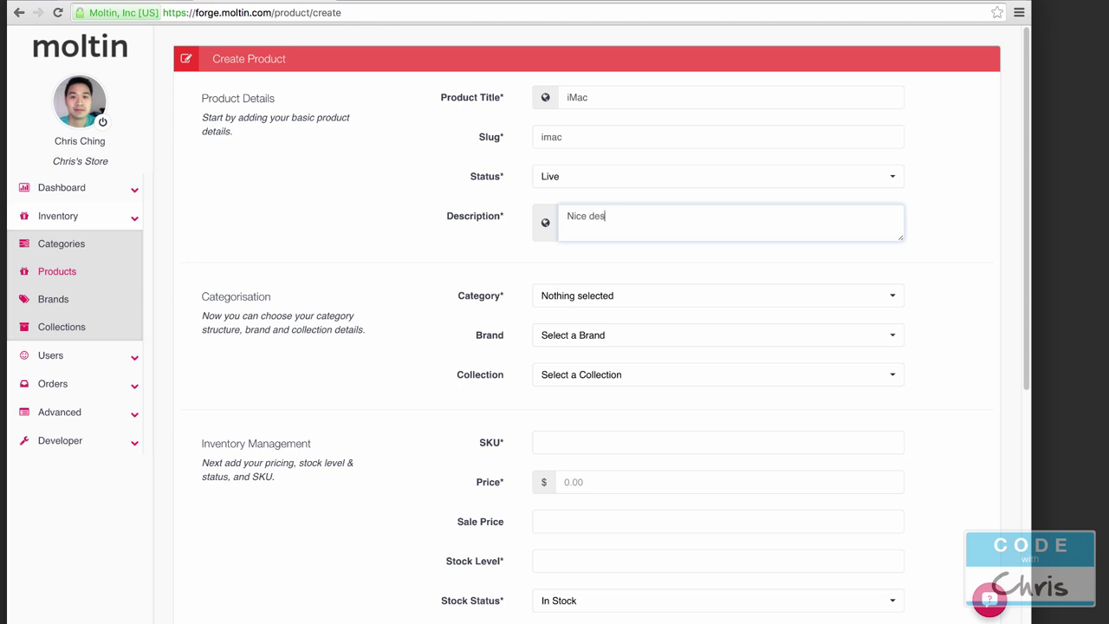
Step: Put the iMac in the Uncategorized category
{"action": "scroll", "coordinate": [630, 260], "scroll_direction": "down", "scroll_amount": 1}
{"action": "left_click", "coordinate": [627, 292]}
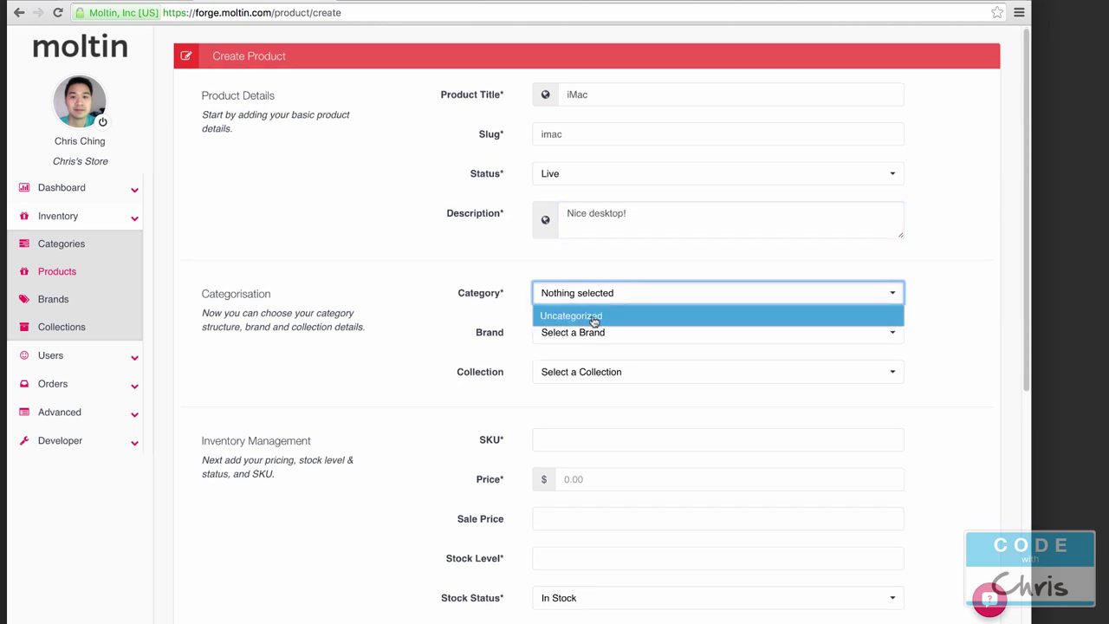
{"action": "left_click", "coordinate": [595, 320]}
{"action": "key", "text": "Tab"}
{"action": "scroll", "coordinate": [395, 307], "scroll_direction": "down", "scroll_amount": 4}
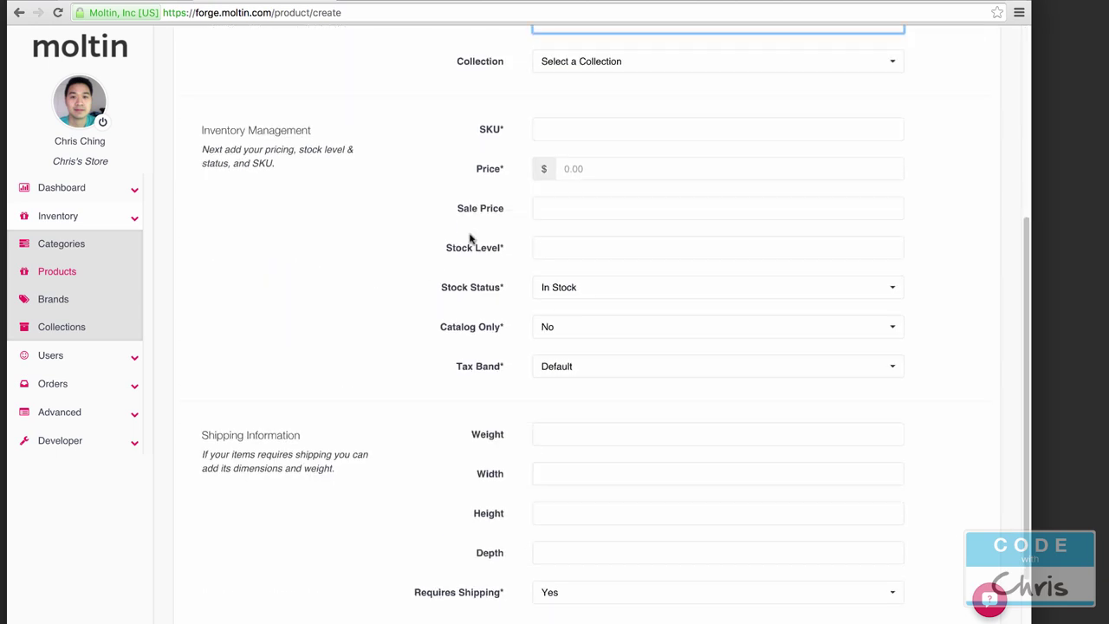
Step: Enter SKU imac, price 2000 and stock level 10 for the iMac
{"action": "left_click", "coordinate": [633, 171]}
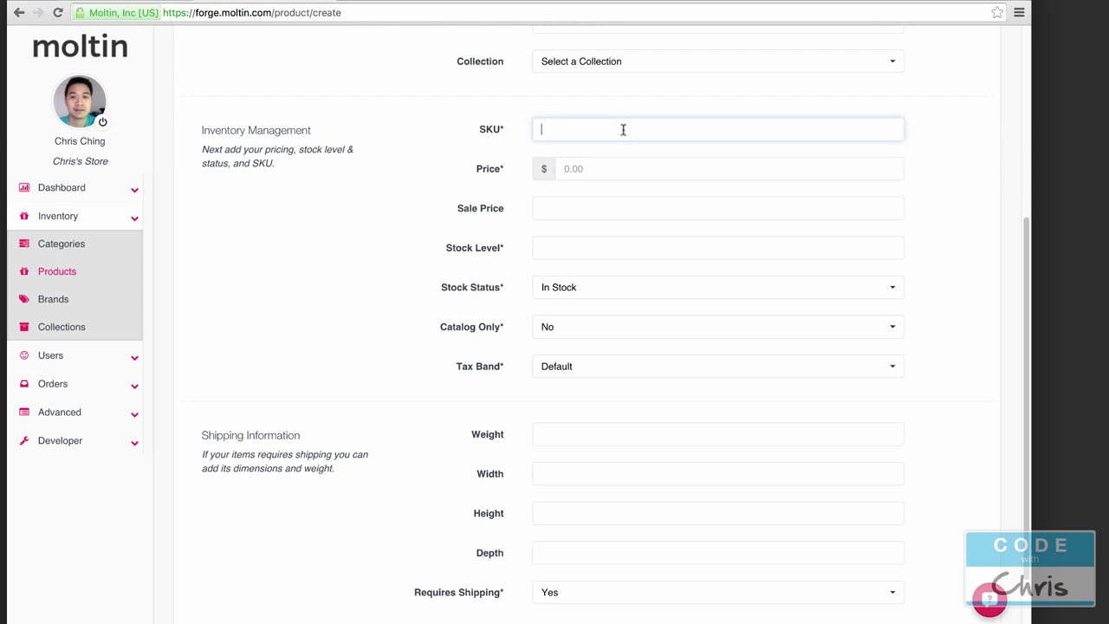
{"action": "key", "text": "BackSpace"}
{"action": "key", "text": "Tab"}
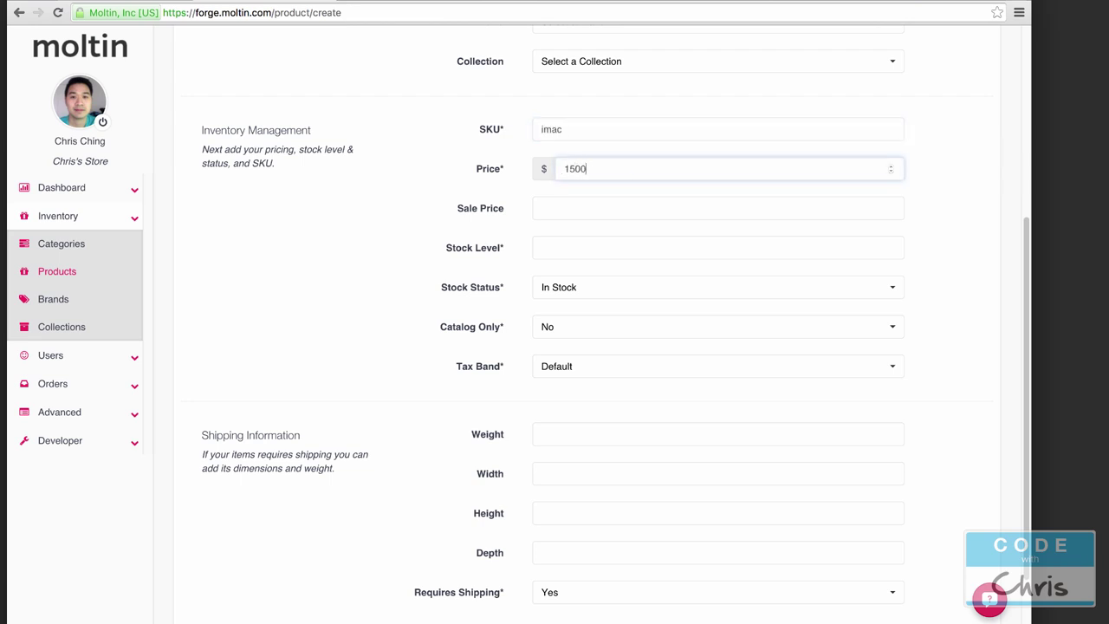
{"action": "key", "text": "BackSpace"}
{"action": "key", "text": "BackSpace"}
{"action": "key", "text": "BackSpace"}
{"action": "key", "text": "BackSpace"}
{"action": "type", "text": "2"}
{"action": "left_click", "coordinate": [607, 249]}
{"action": "type", "text": "10"}
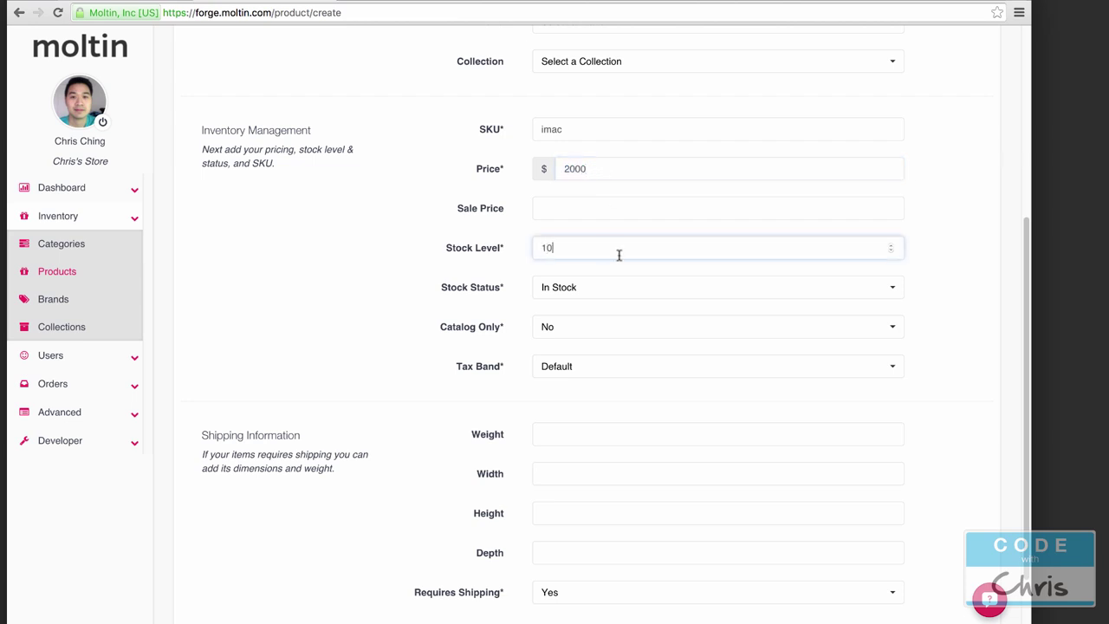
Step: Keep catalog-only set to No, save the iMac and return to the product list
{"action": "left_click", "coordinate": [616, 322]}
{"action": "left_click", "coordinate": [607, 346]}
{"action": "scroll", "coordinate": [421, 403], "scroll_direction": "down", "scroll_amount": 2}
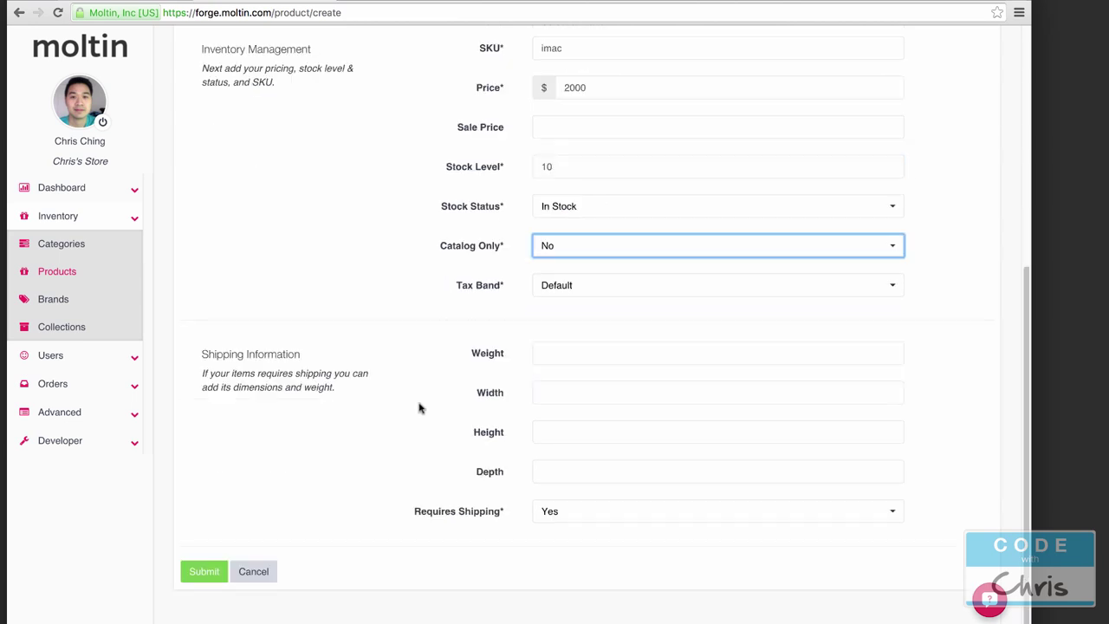
{"action": "left_click", "coordinate": [210, 569]}
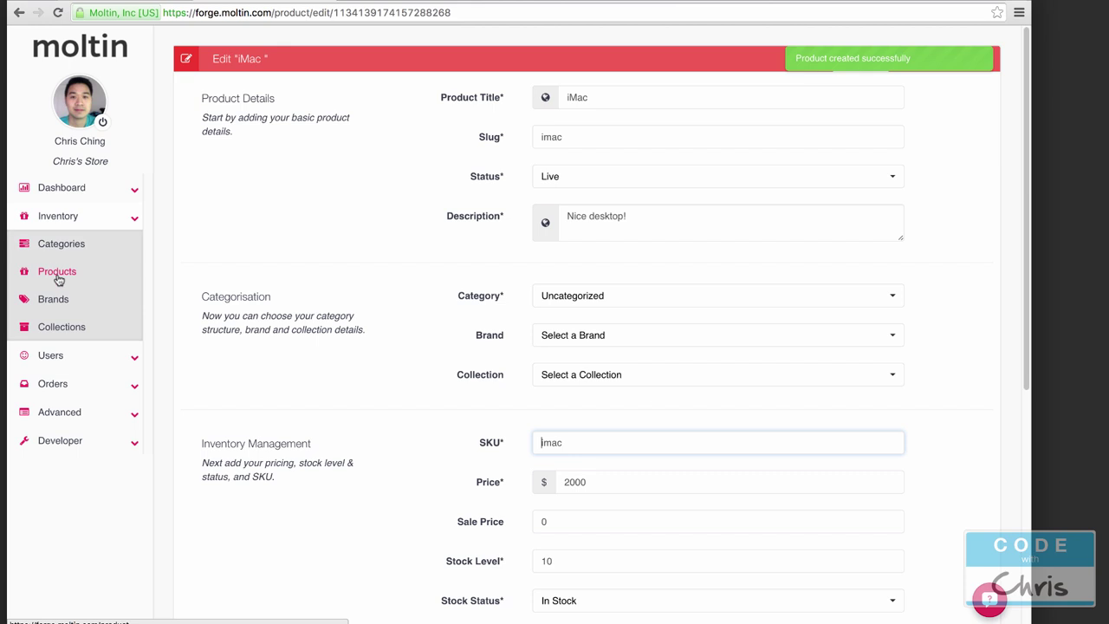
{"action": "left_click", "coordinate": [57, 273]}
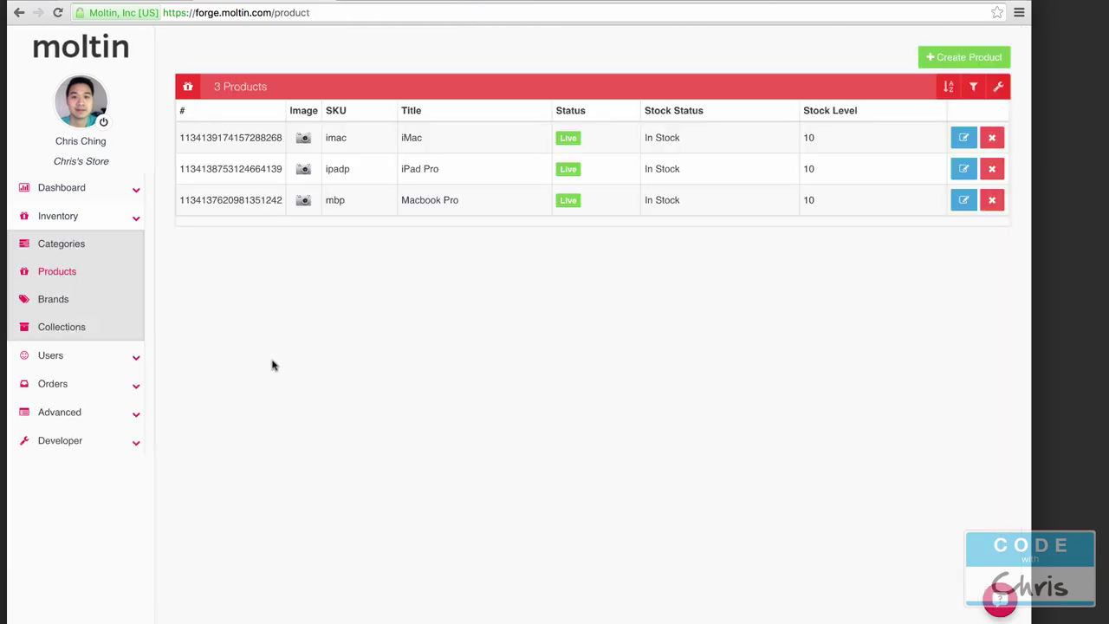
Step: Open the payment gateways list and view the Stripe settings, leaving them unchanged
{"action": "left_click", "coordinate": [136, 418]}
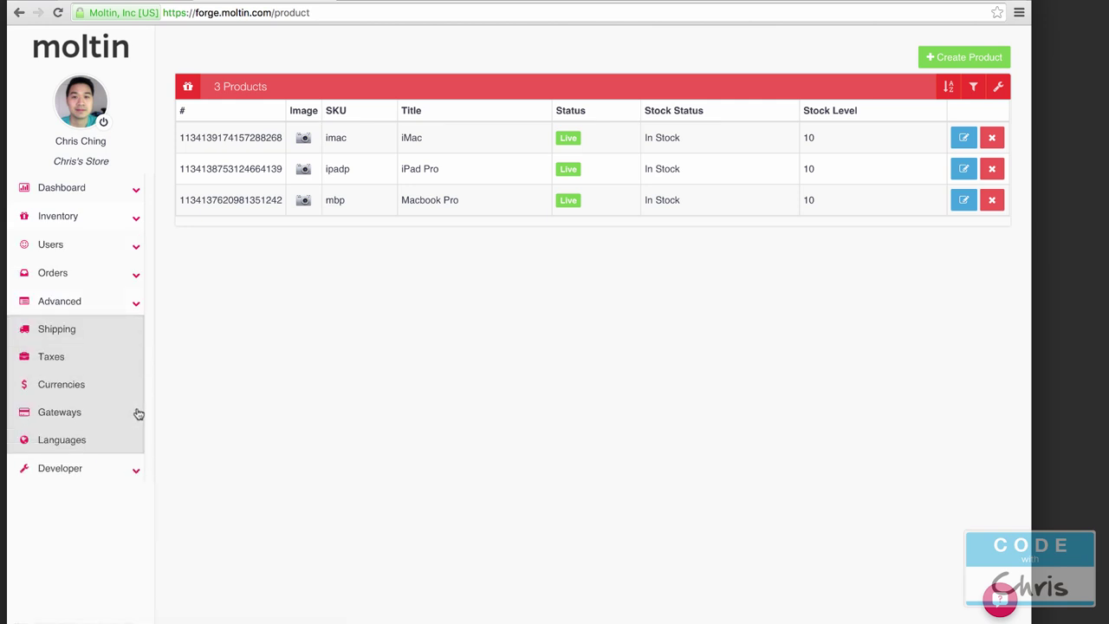
{"action": "left_click", "coordinate": [81, 413]}
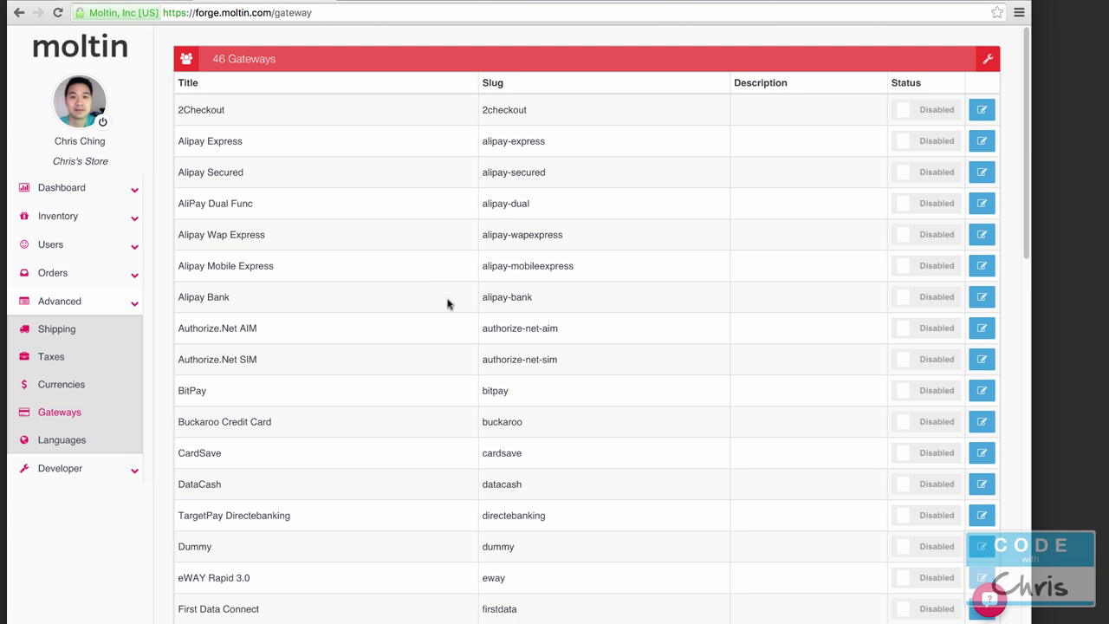
{"action": "scroll", "coordinate": [605, 250], "scroll_direction": "down", "scroll_amount": 7}
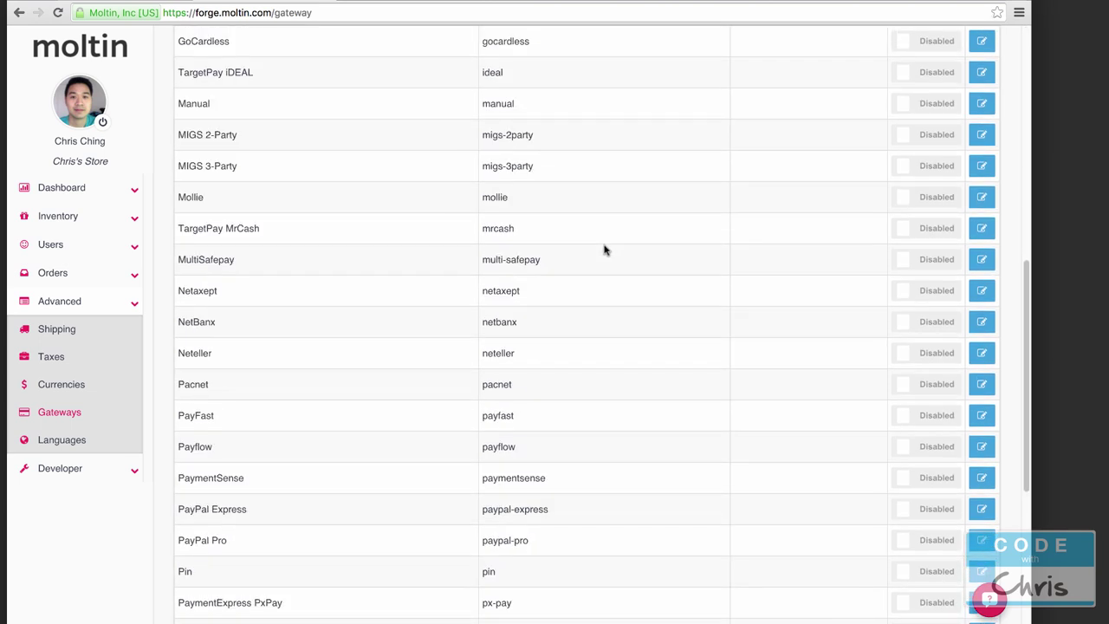
{"action": "scroll", "coordinate": [621, 237], "scroll_direction": "down", "scroll_amount": 2}
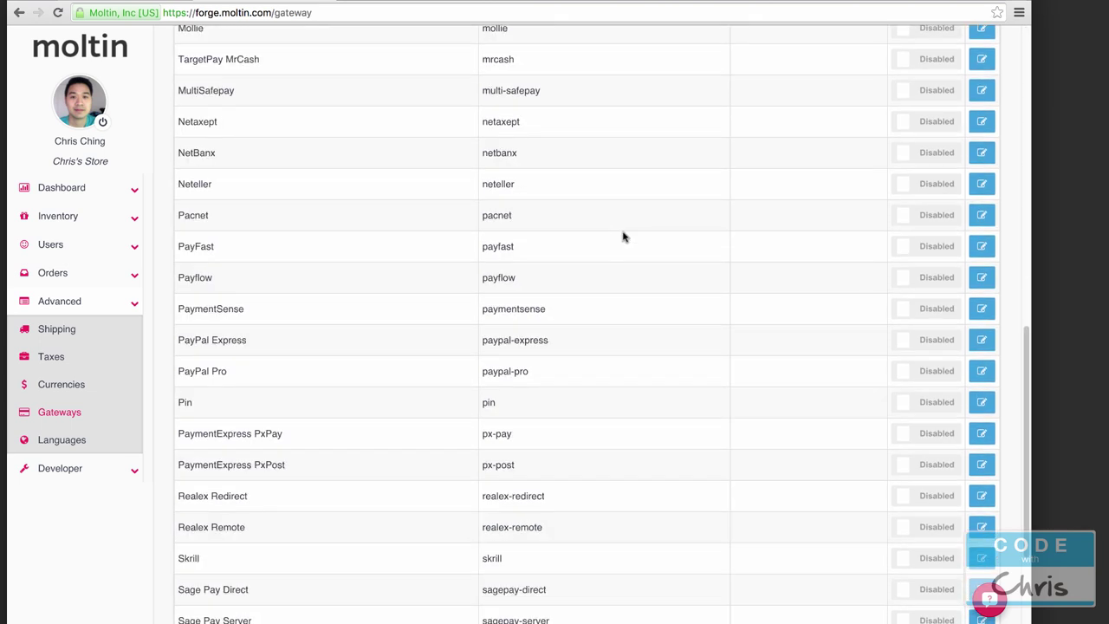
{"action": "scroll", "coordinate": [622, 232], "scroll_direction": "down", "scroll_amount": 2}
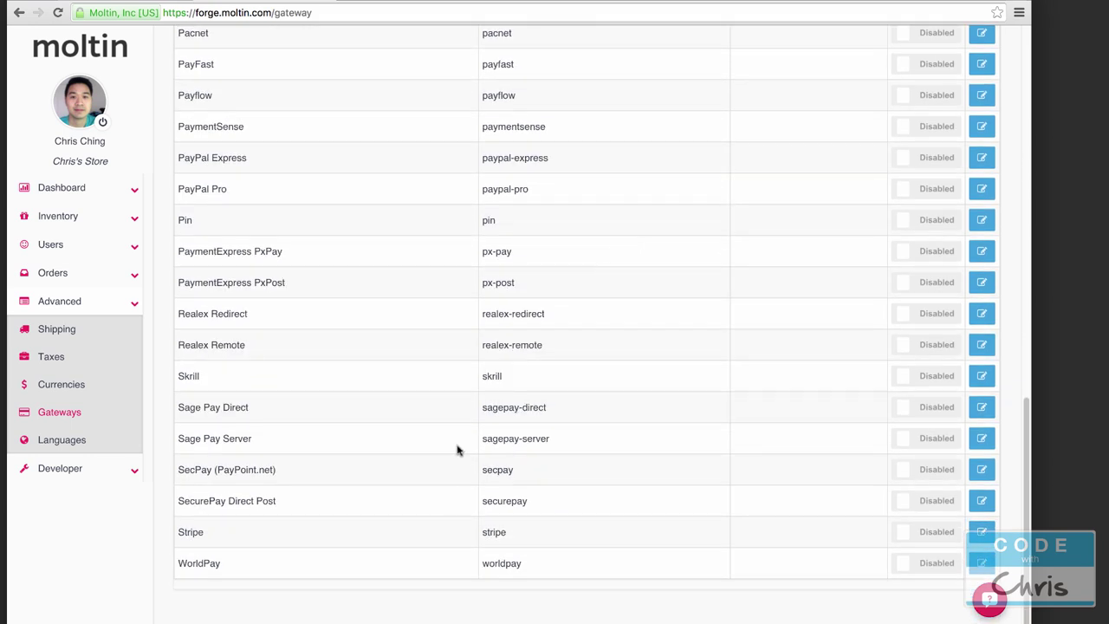
{"action": "left_click", "coordinate": [981, 532]}
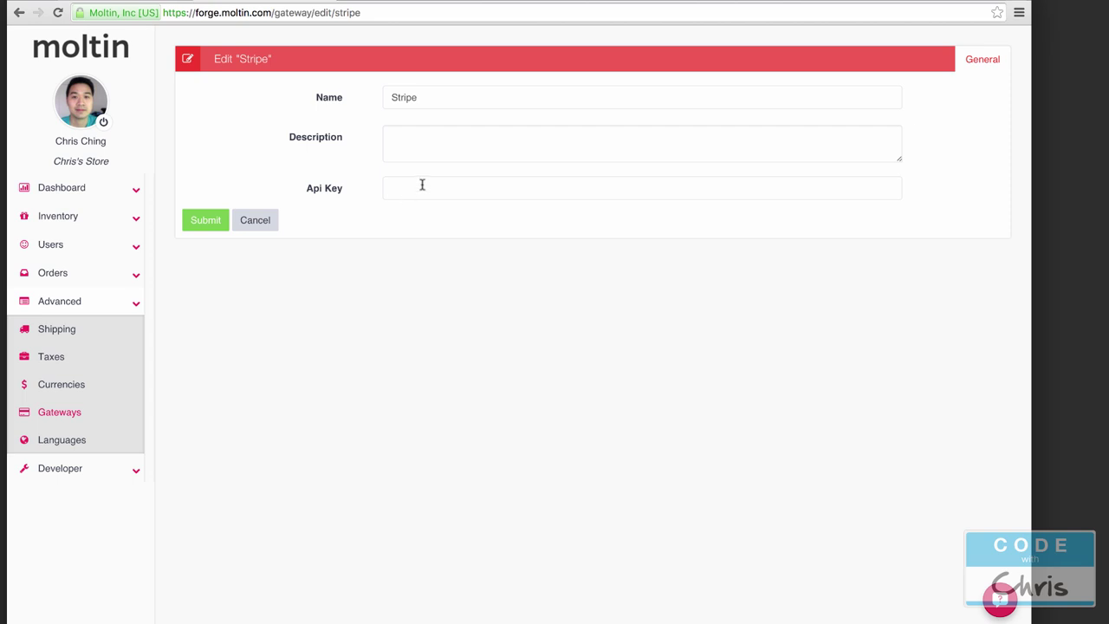
{"action": "left_click", "coordinate": [270, 219]}
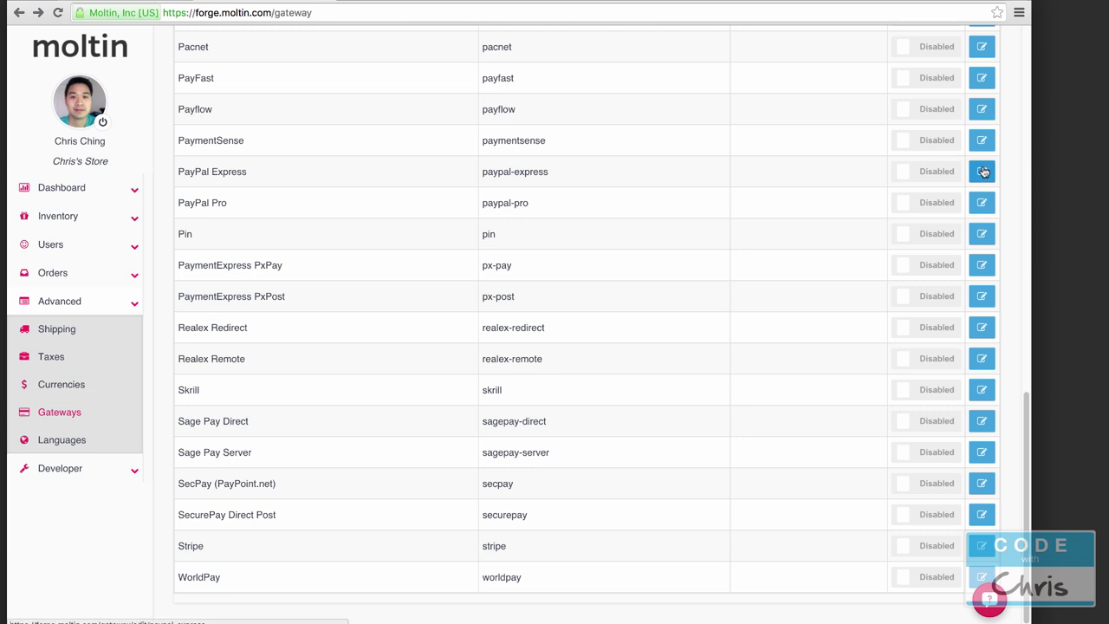
Step: View the PayPal Express settings, then return to the top of the gateway list
{"action": "left_click", "coordinate": [982, 172]}
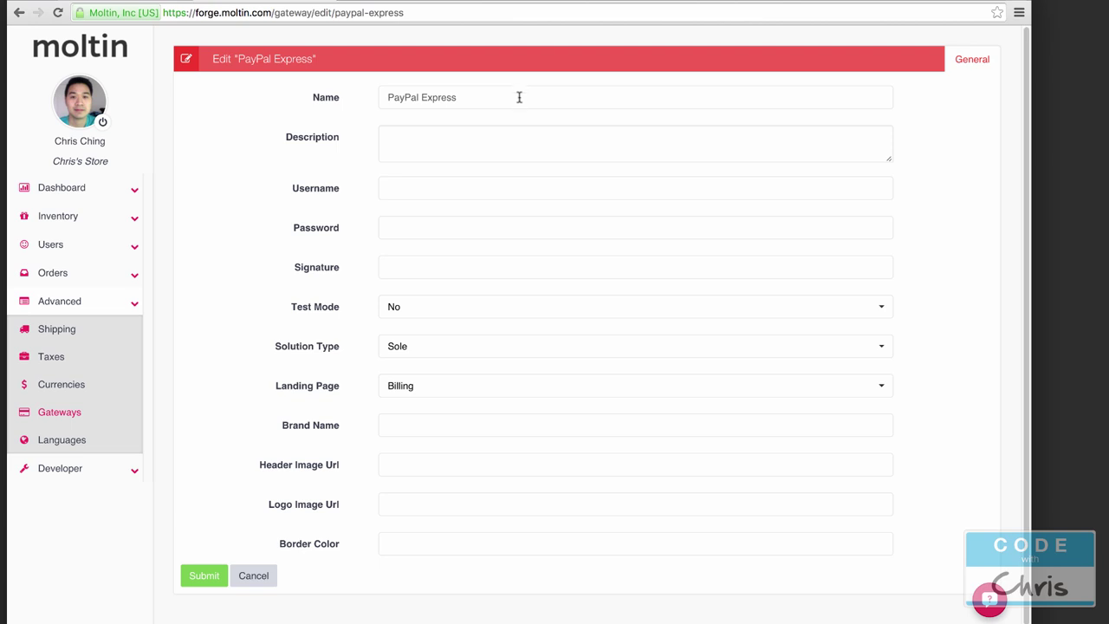
{"action": "left_click", "coordinate": [19, 13]}
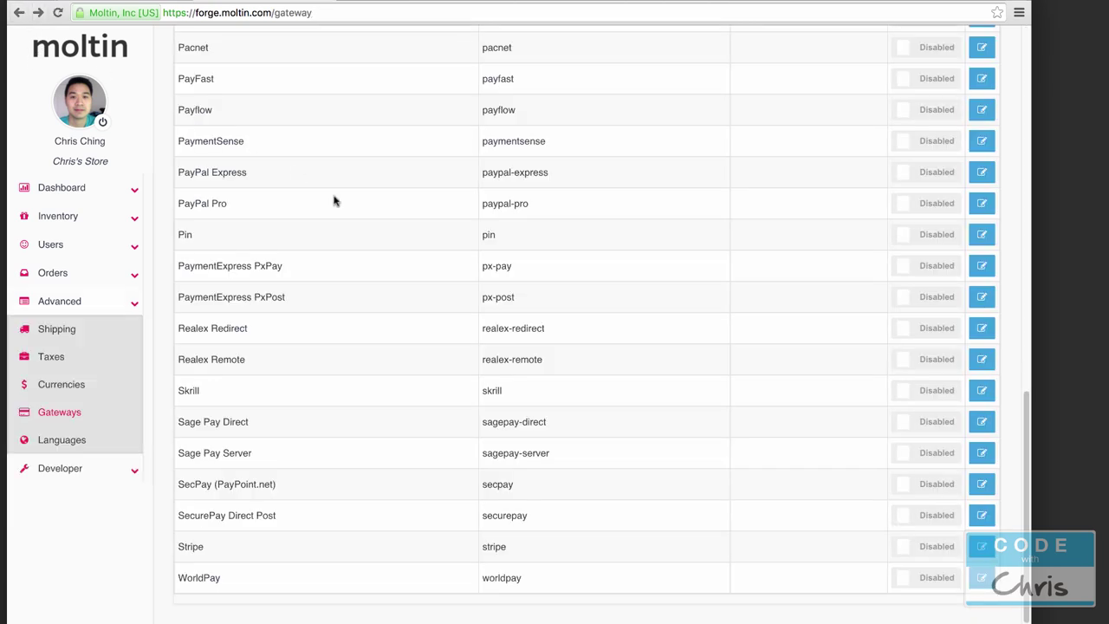
{"action": "left_click", "coordinate": [136, 469]}
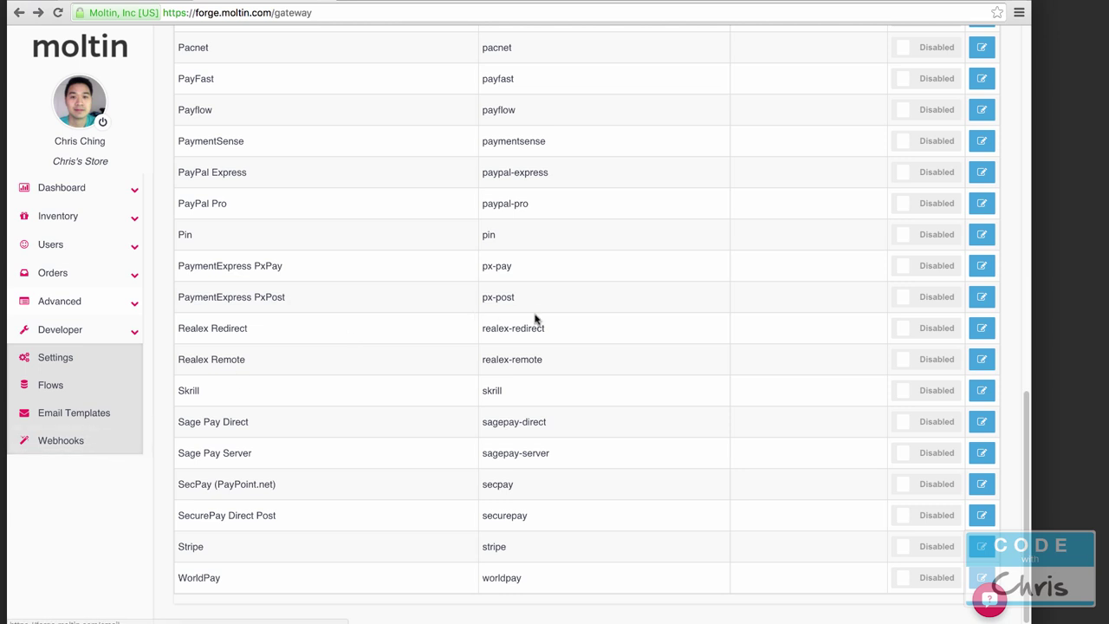
{"action": "scroll", "coordinate": [535, 317], "scroll_direction": "up", "scroll_amount": 3}
{"action": "scroll", "coordinate": [490, 330], "scroll_direction": "up", "scroll_amount": 15}
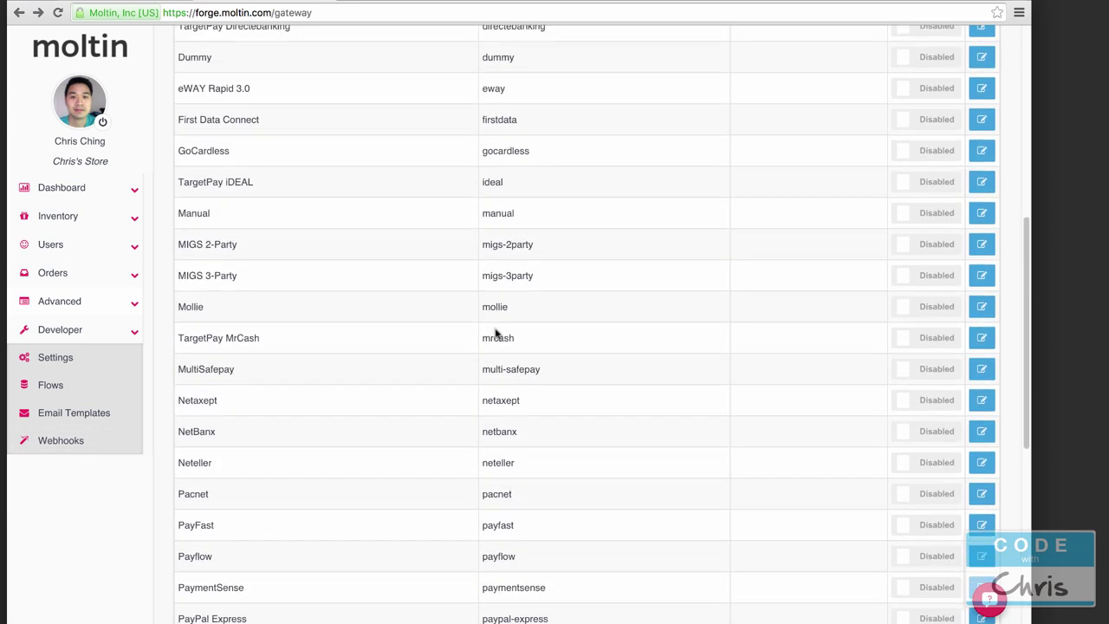
{"action": "scroll", "coordinate": [495, 338], "scroll_direction": "up", "scroll_amount": 3}
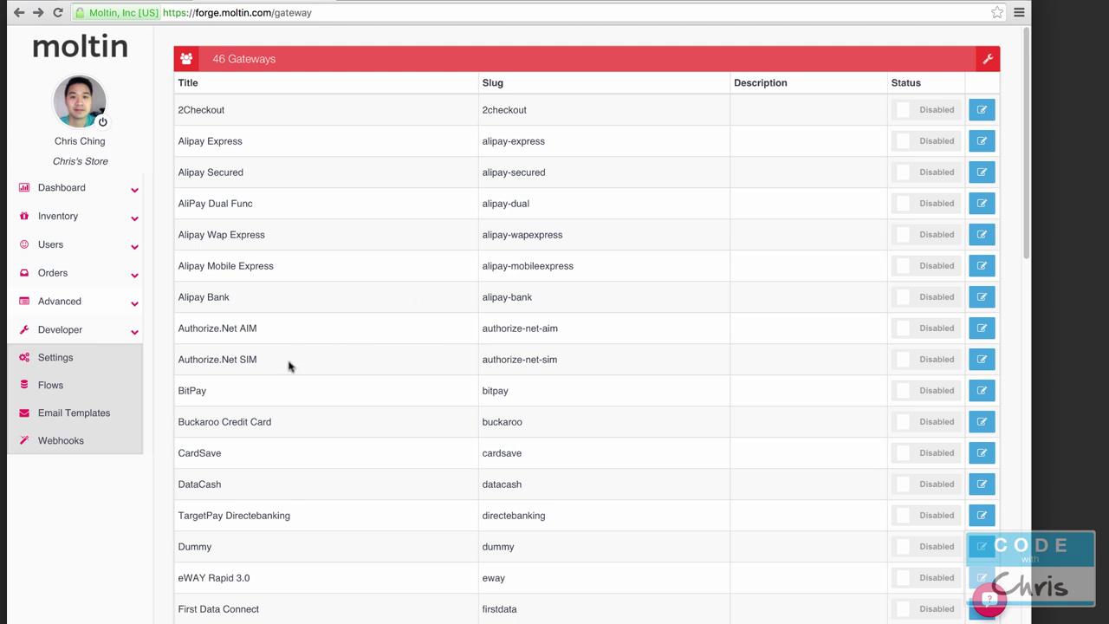
Step: Set and save the store timezone as Eastern Time (US & Canada), then view the Shipping page
{"action": "left_click", "coordinate": [28, 362]}
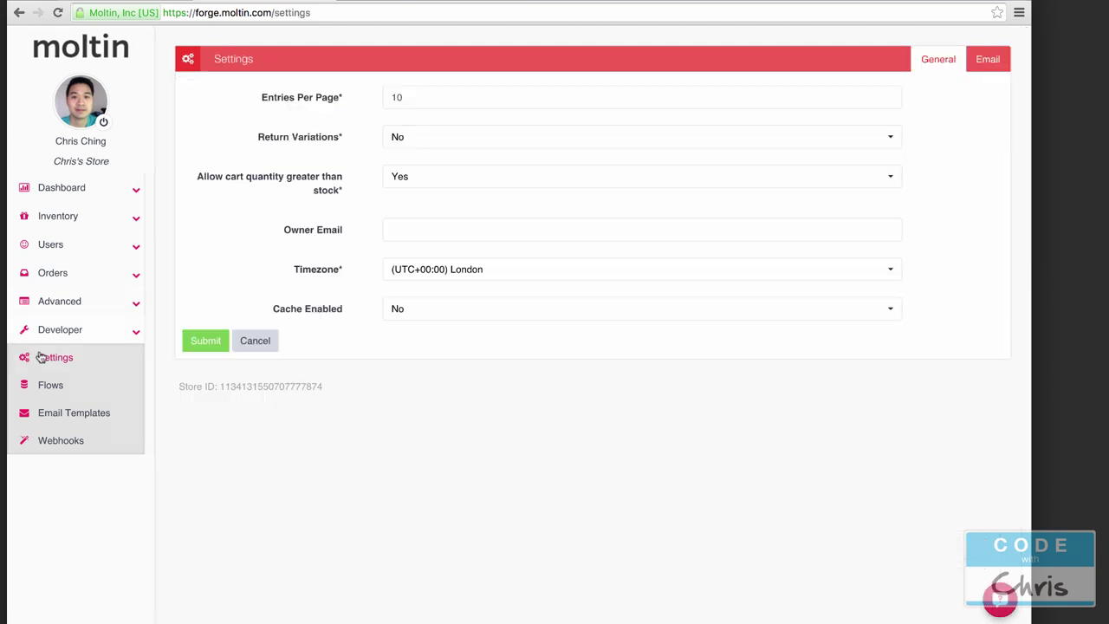
{"action": "left_click", "coordinate": [482, 279]}
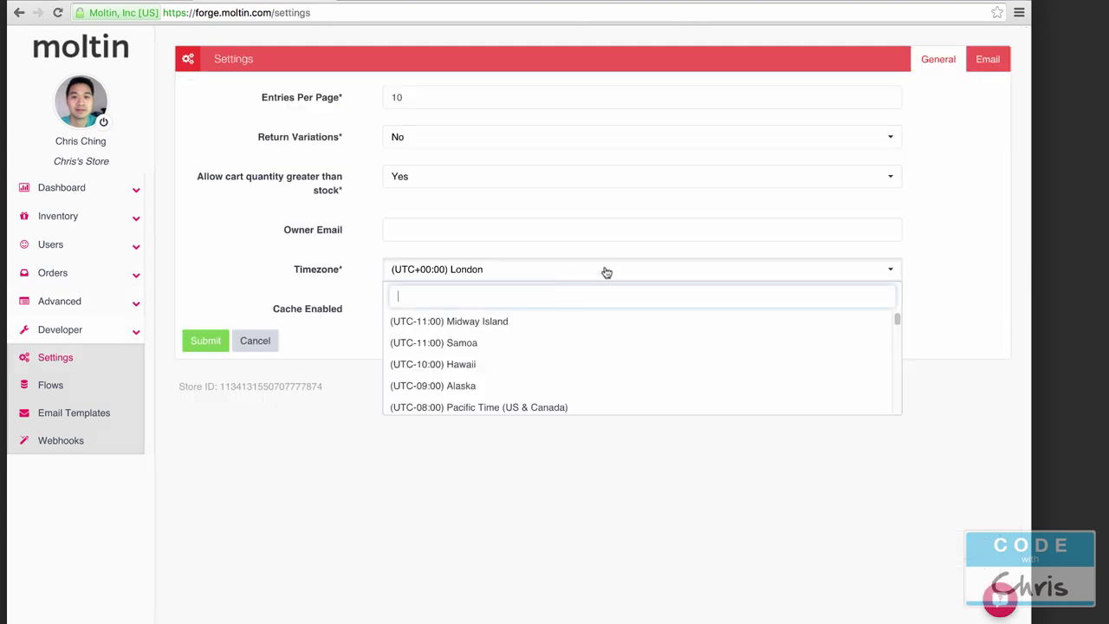
{"action": "type", "text": "east"}
{"action": "left_click", "coordinate": [576, 327]}
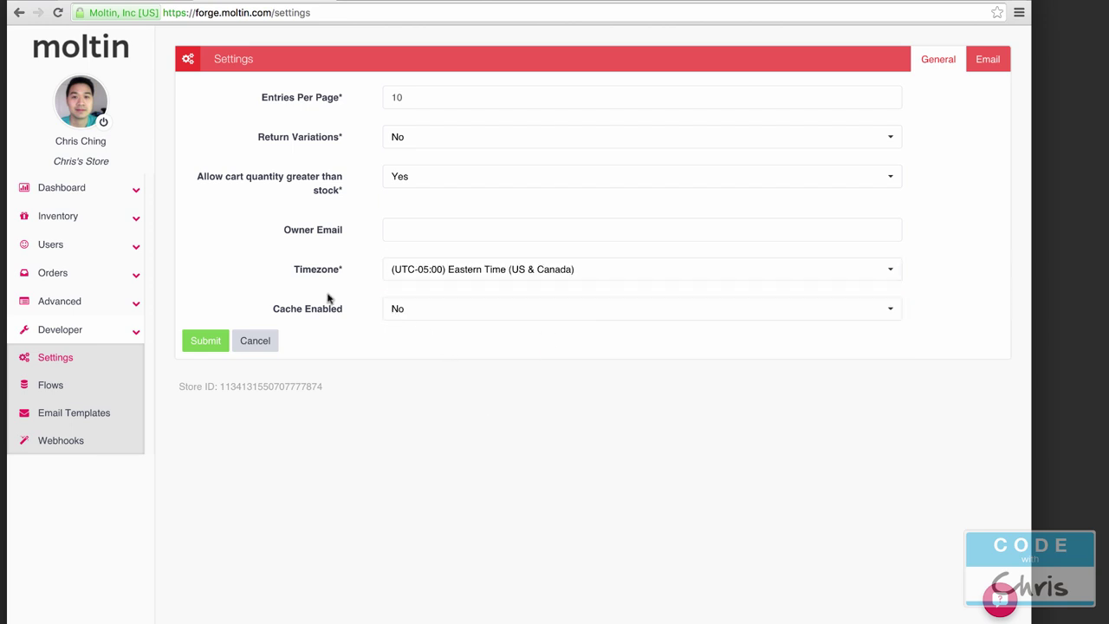
{"action": "left_click", "coordinate": [213, 341]}
{"action": "left_click", "coordinate": [136, 303]}
{"action": "left_click", "coordinate": [84, 333]}
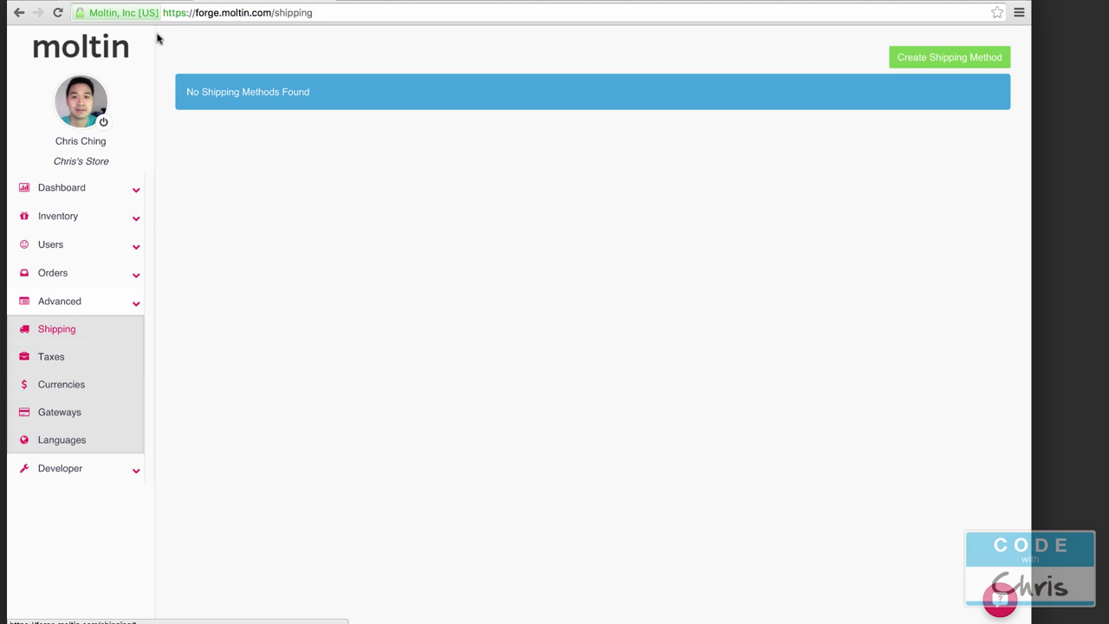
Step: Go to My Account > Account Overview and reveal the store's Client ID and Client Secret
{"action": "left_click", "coordinate": [144, 2]}
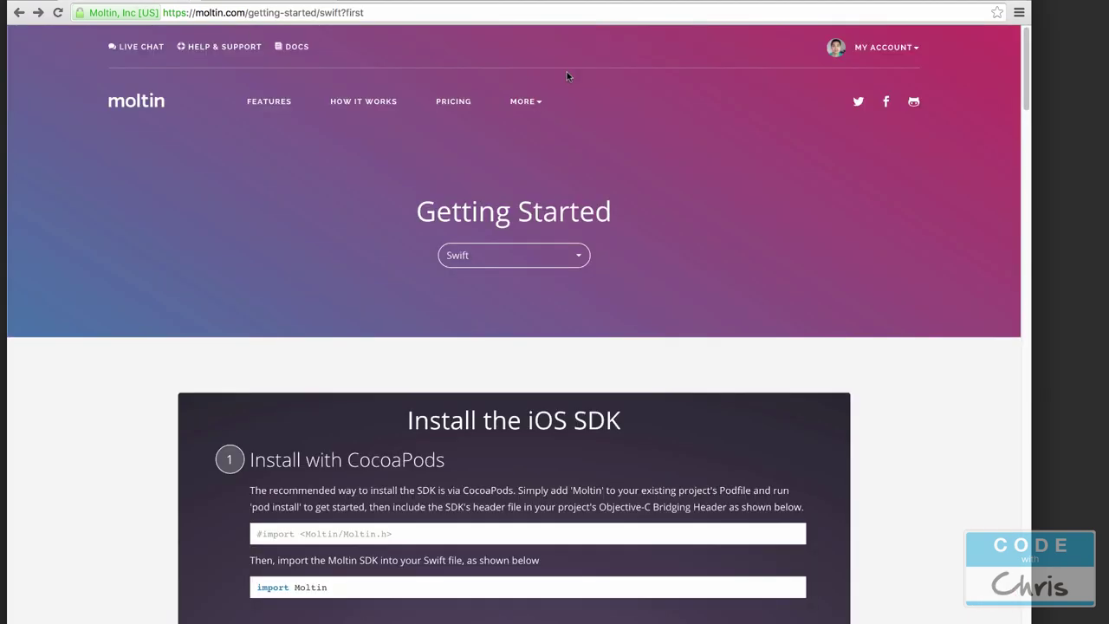
{"action": "left_click", "coordinate": [918, 47]}
{"action": "left_click", "coordinate": [883, 71]}
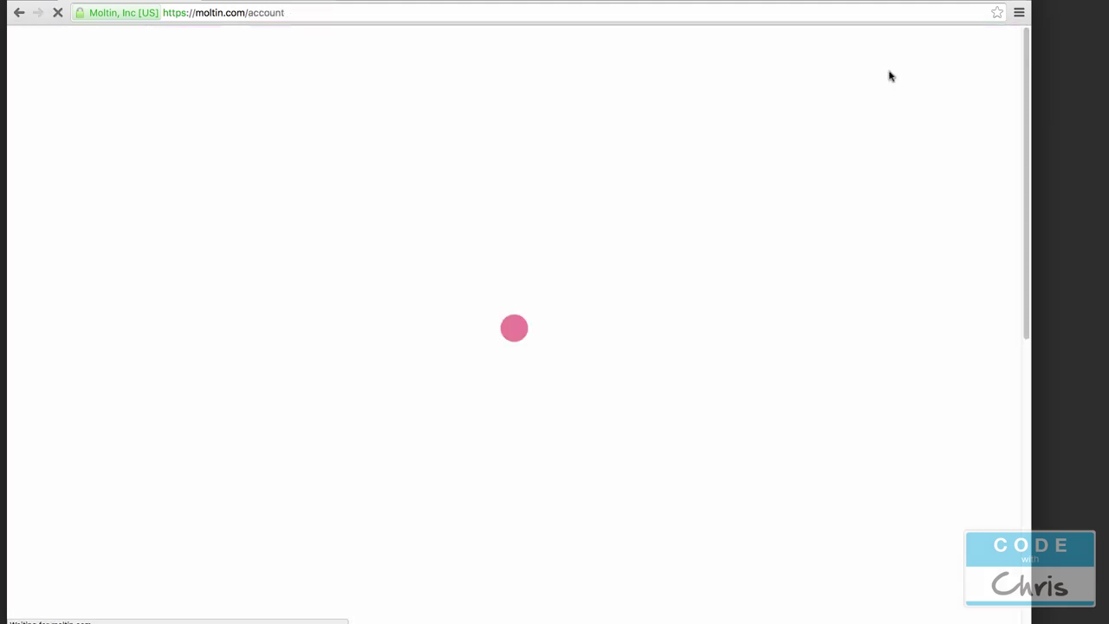
{"action": "scroll", "coordinate": [545, 165], "scroll_direction": "down", "scroll_amount": 5}
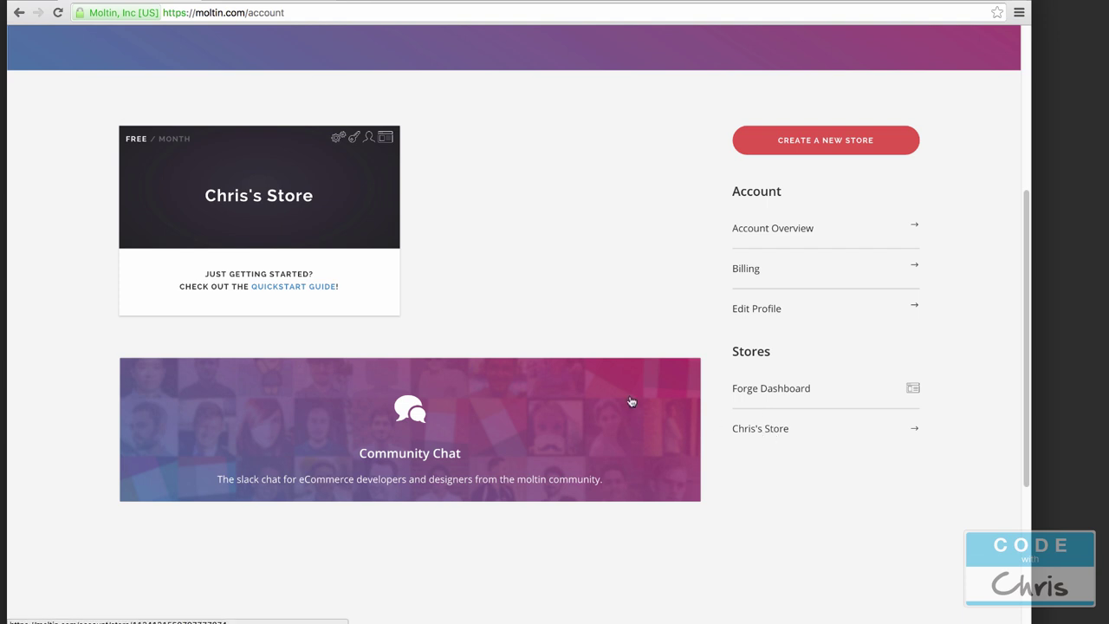
{"action": "left_click", "coordinate": [354, 139]}
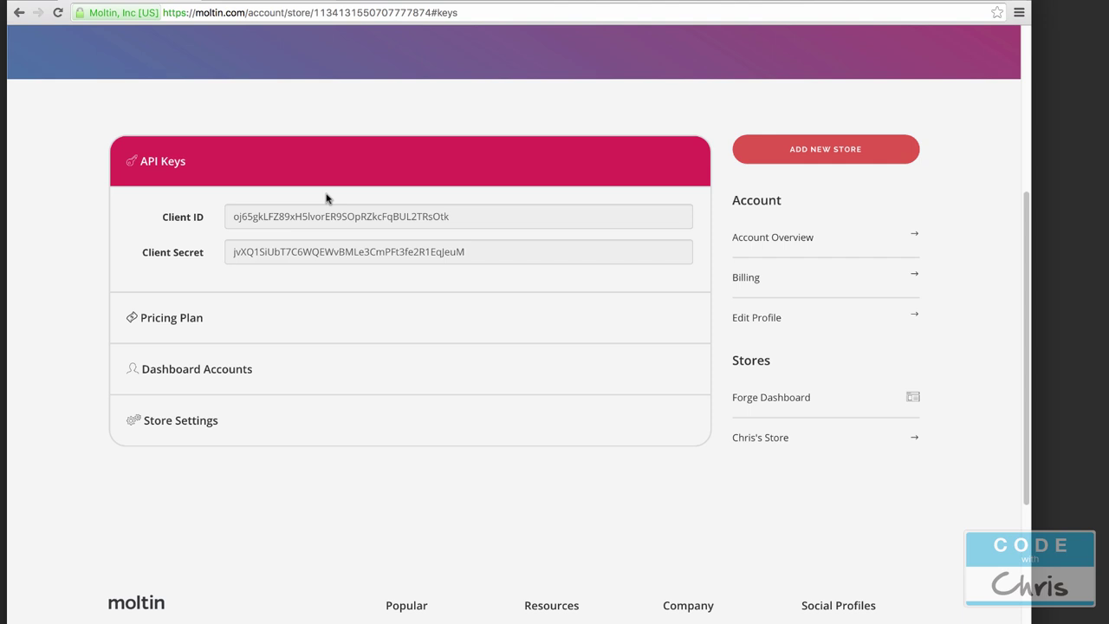
{"action": "scroll", "coordinate": [528, 339], "scroll_direction": "up", "scroll_amount": 3}
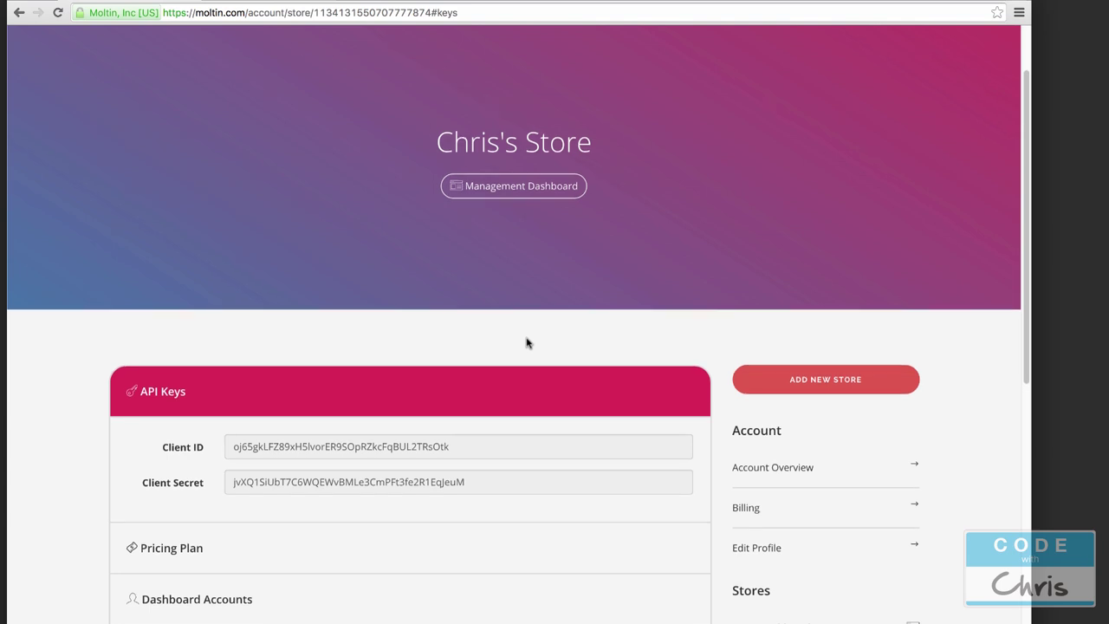